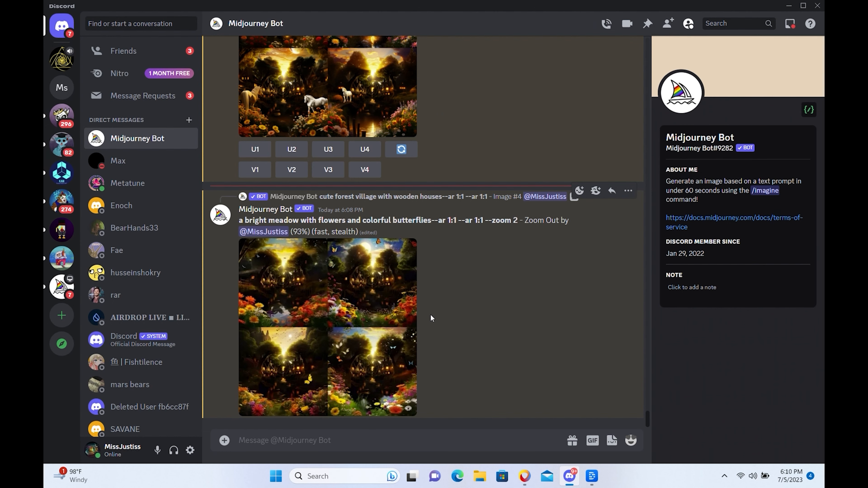
Preview the zoomed-out meadow image grid enlarged and upscale its fourth image.
click(347, 319)
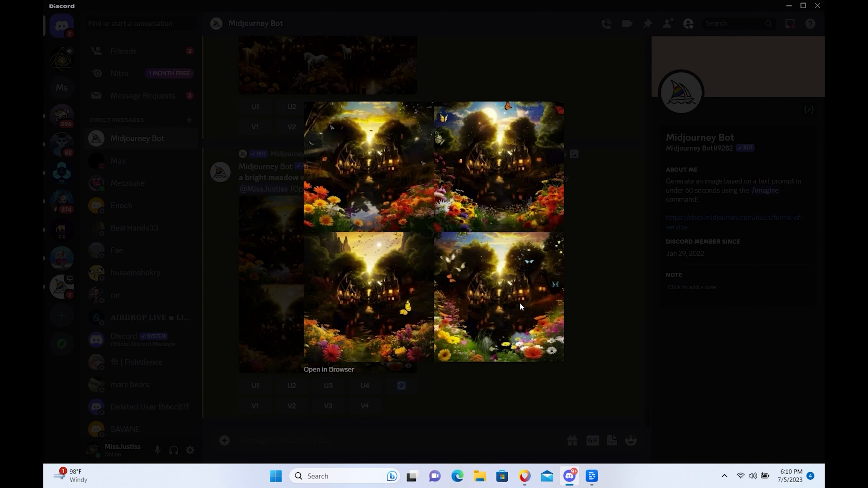
click(467, 413)
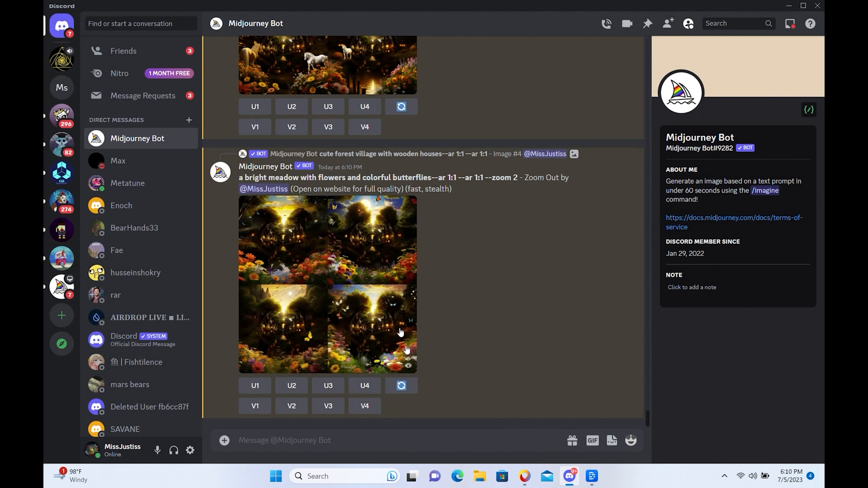
click(376, 285)
click(444, 422)
click(365, 382)
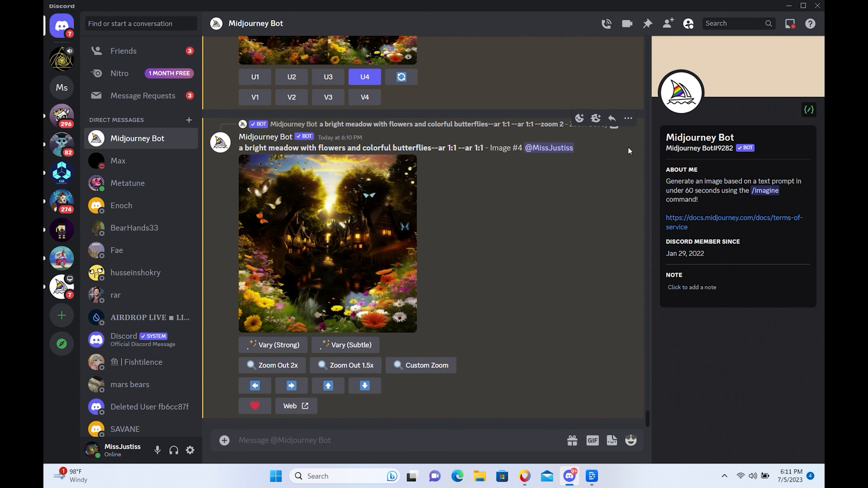
View the upscaled butterfly meadow image enlarged, and open the custom zoom prompt for it.
click(354, 243)
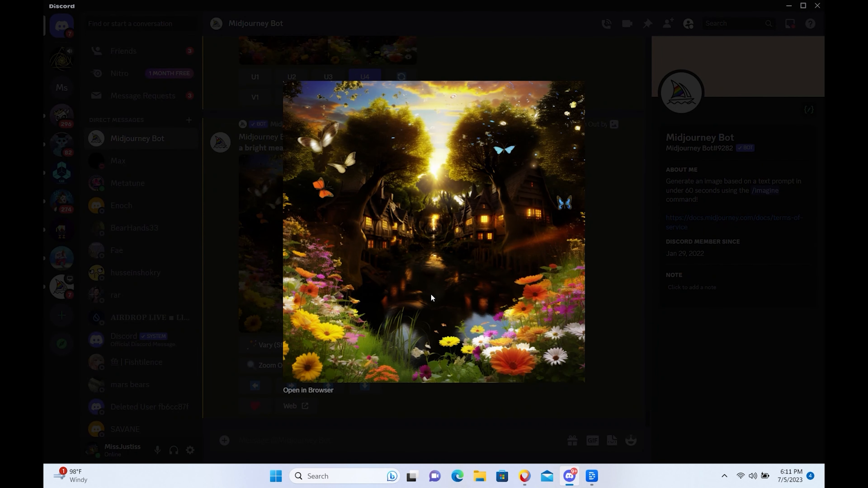
click(607, 308)
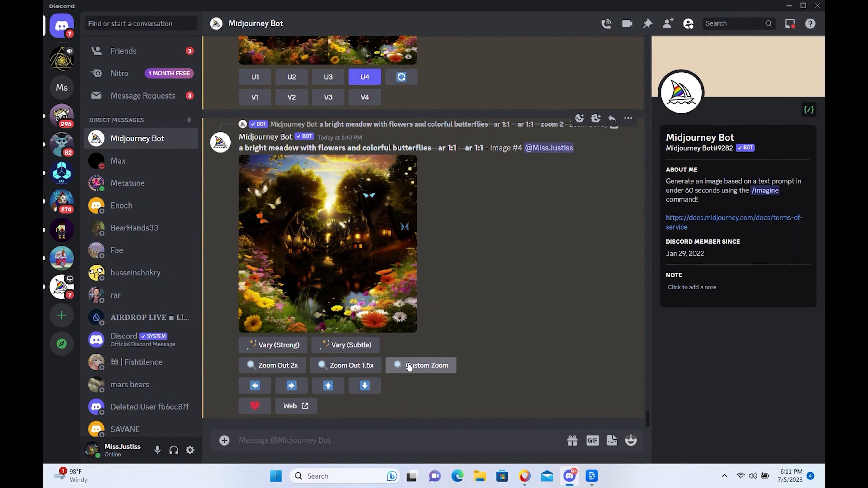
click(407, 372)
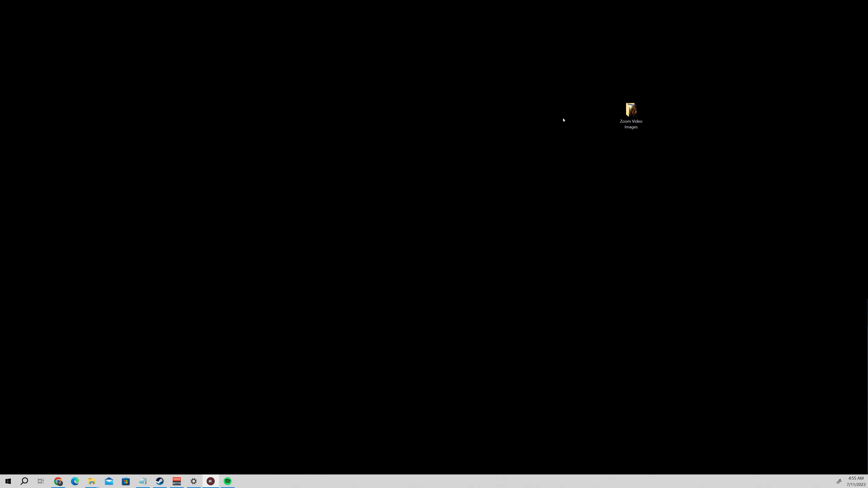
Open the Zoom Video Images folder on the desktop and look over all its numbered images.
double_click(633, 112)
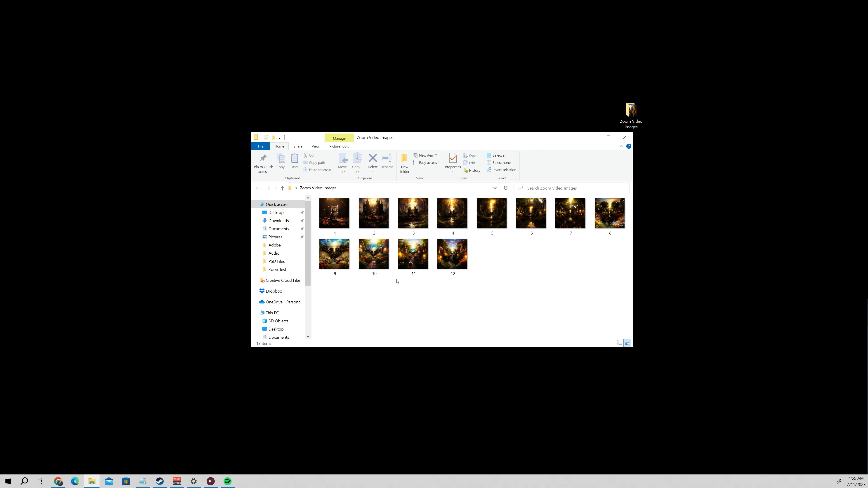
key(ctrl+a)
click(586, 287)
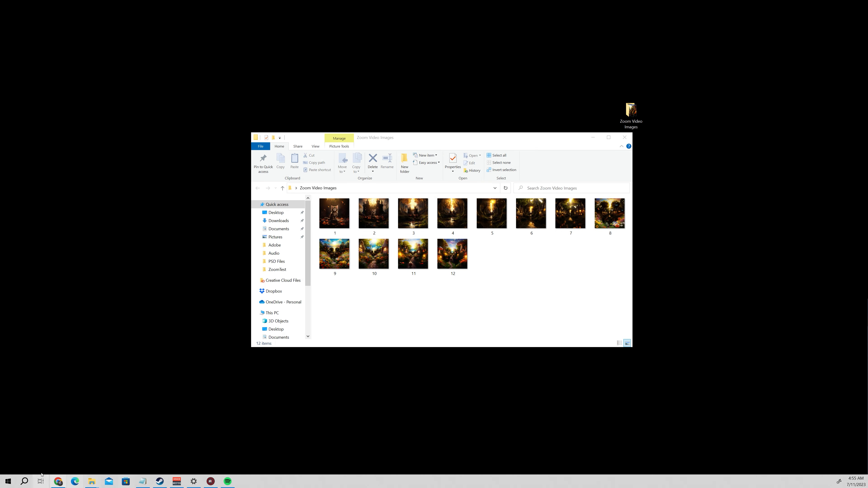
Launch Adobe After Effects 2023 and start a new project.
click(14, 481)
text(after eff)
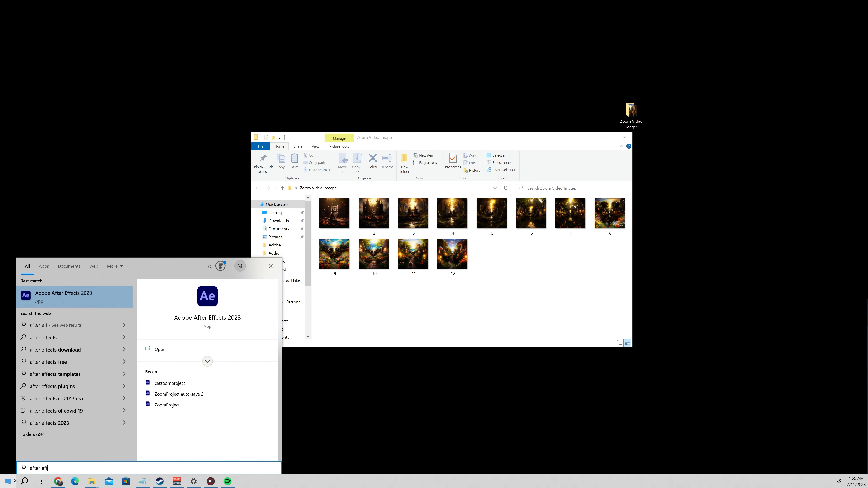
key(Return)
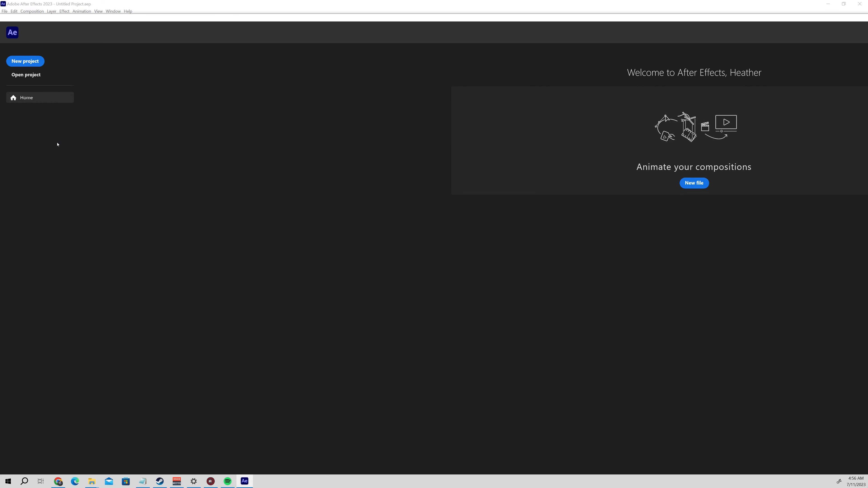
click(29, 65)
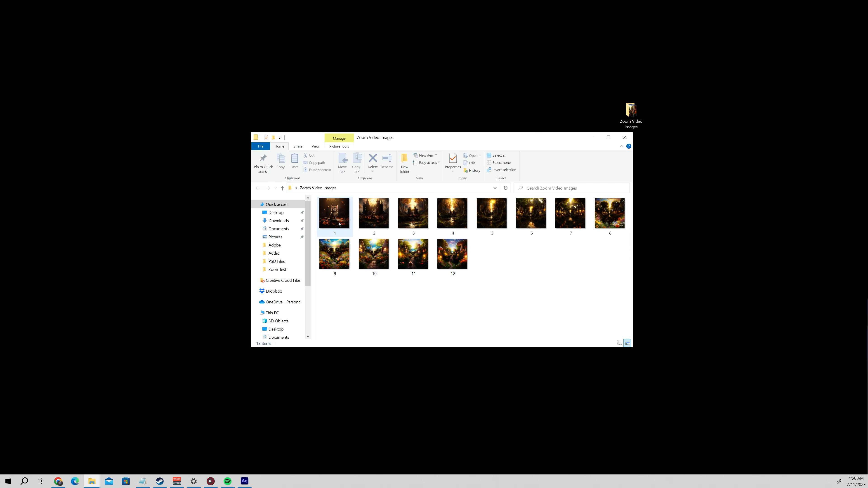
Check the pixel width and height of image 1 in its file properties in the Zoom Video Images folder.
right_click(337, 222)
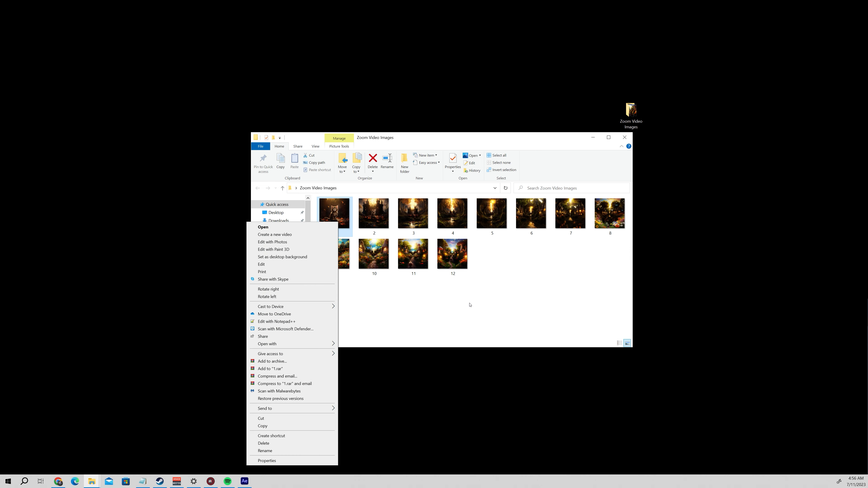
click(287, 461)
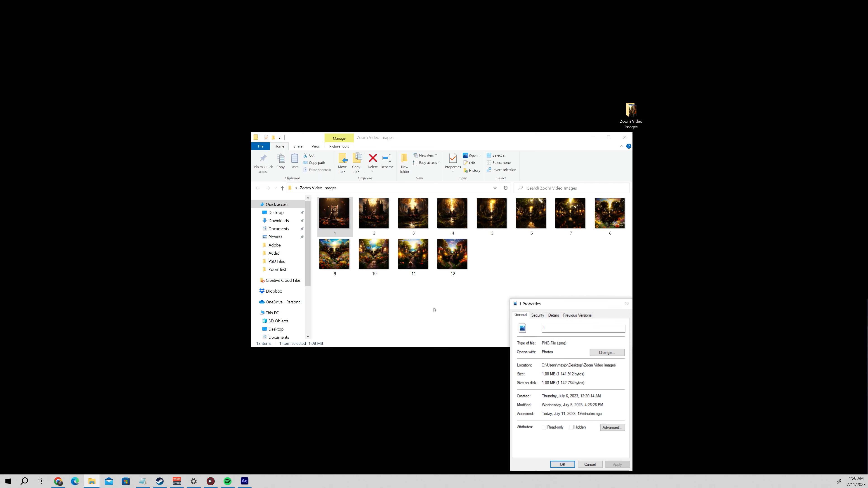
click(554, 315)
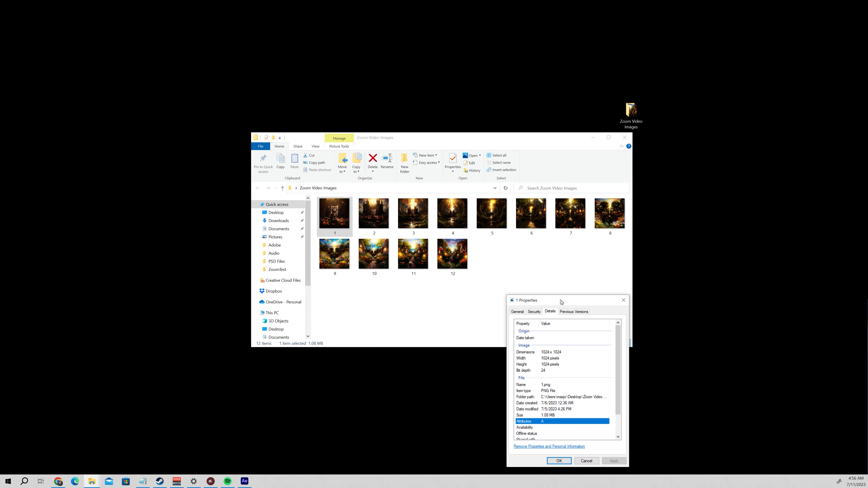
drag(561, 304, 453, 177)
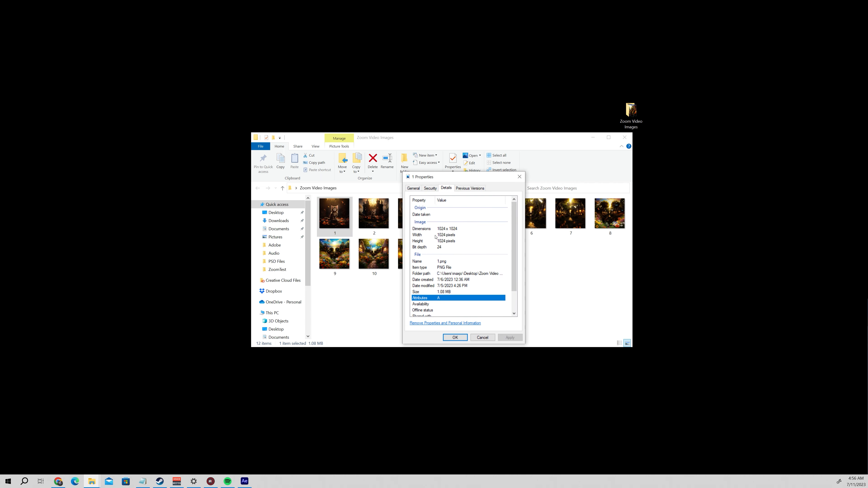
click(444, 242)
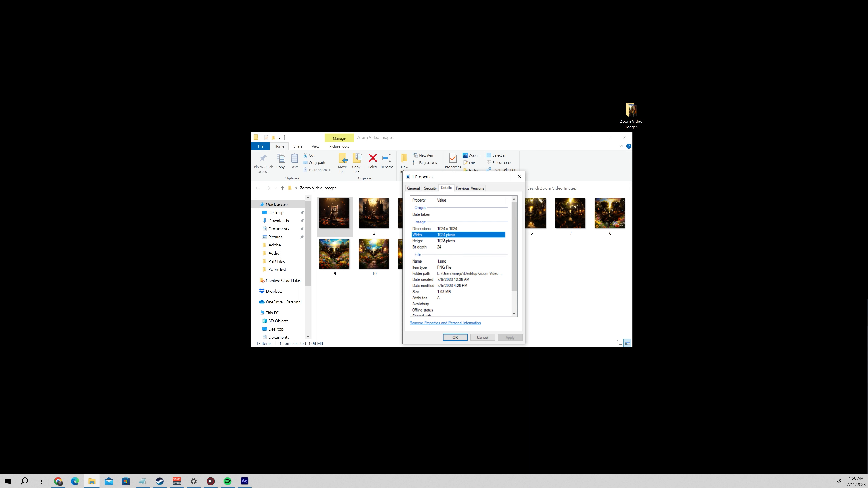
click(444, 236)
click(443, 243)
click(444, 236)
click(443, 242)
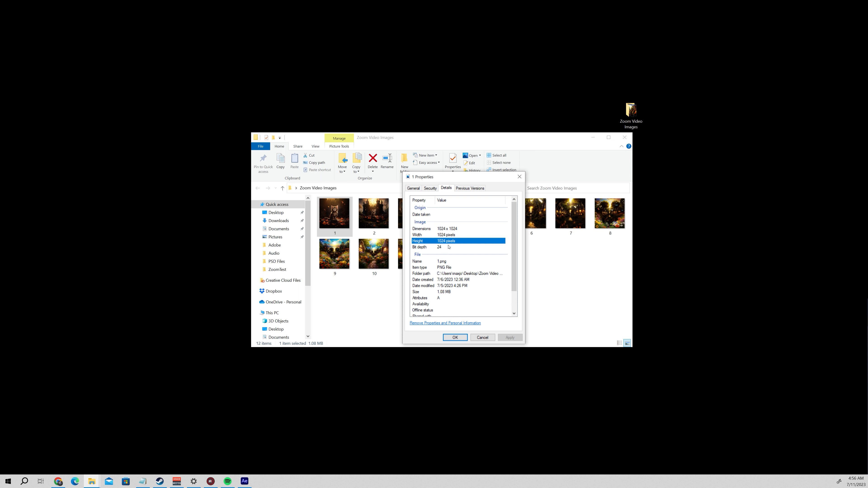
click(456, 337)
Switch to After Effects and start a new 1024 x 1024 px composition at 60 frames per second.
click(593, 137)
click(249, 482)
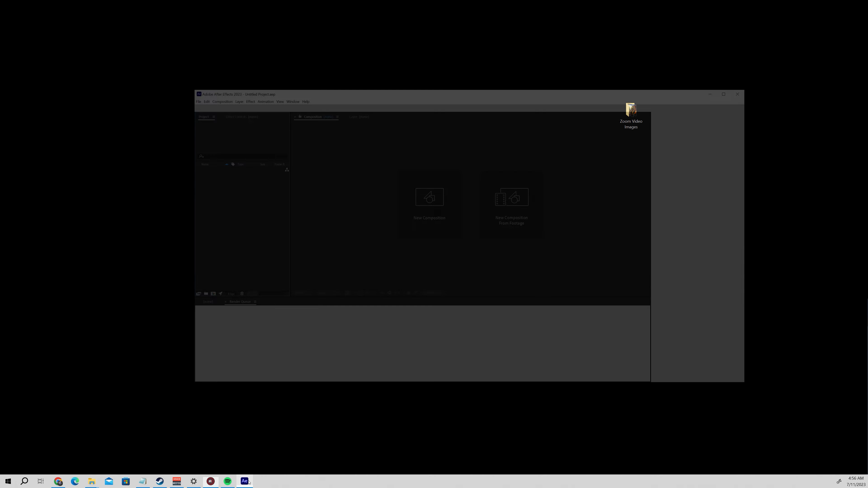
click(793, 10)
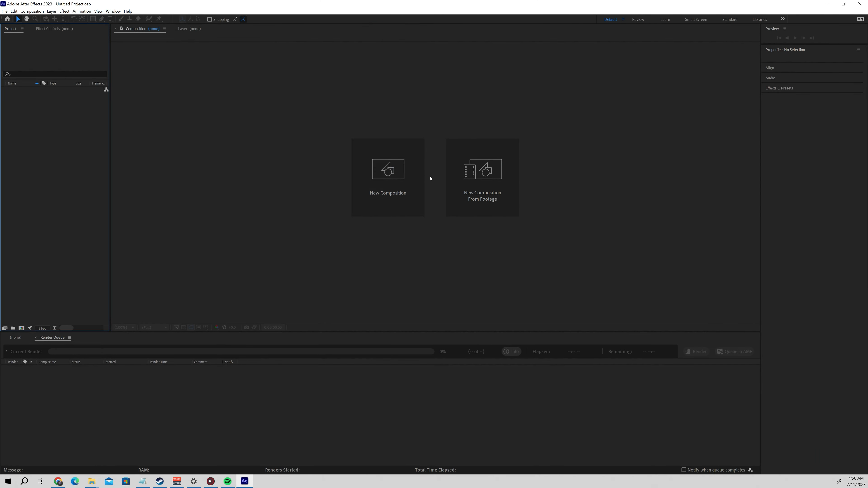
click(402, 182)
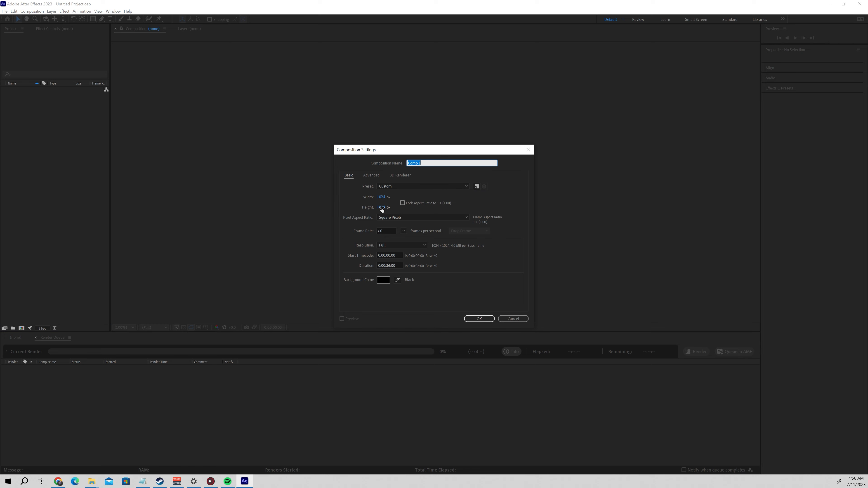
click(383, 230)
click(385, 231)
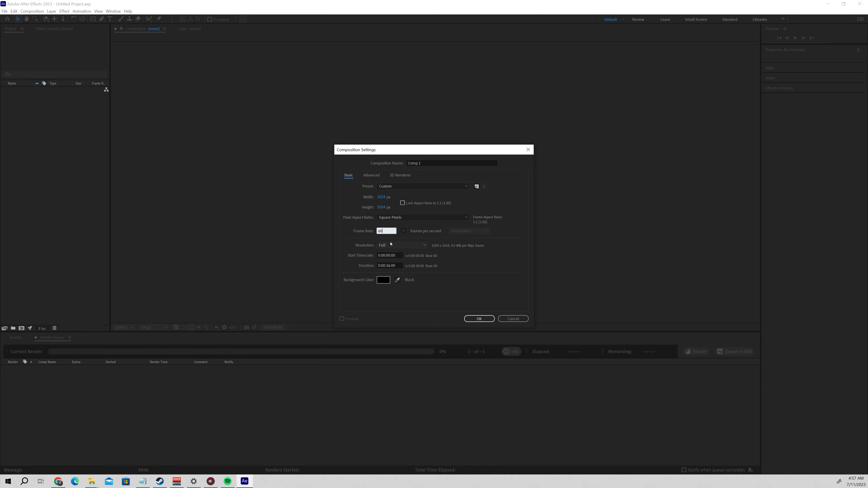
Check the number of images in the folder and create the composition with a duration of 0:00:36:00.
drag(391, 266, 386, 265)
click(393, 267)
mouse_move(92, 481)
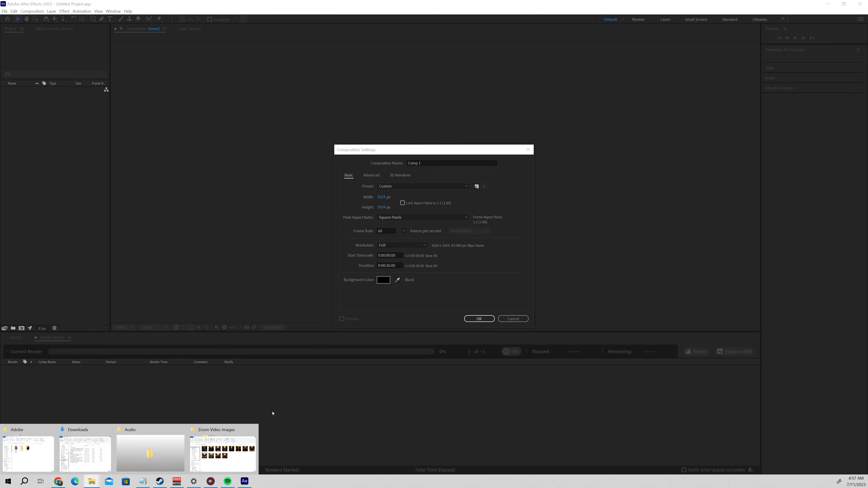
click(224, 449)
drag(508, 276, 577, 266)
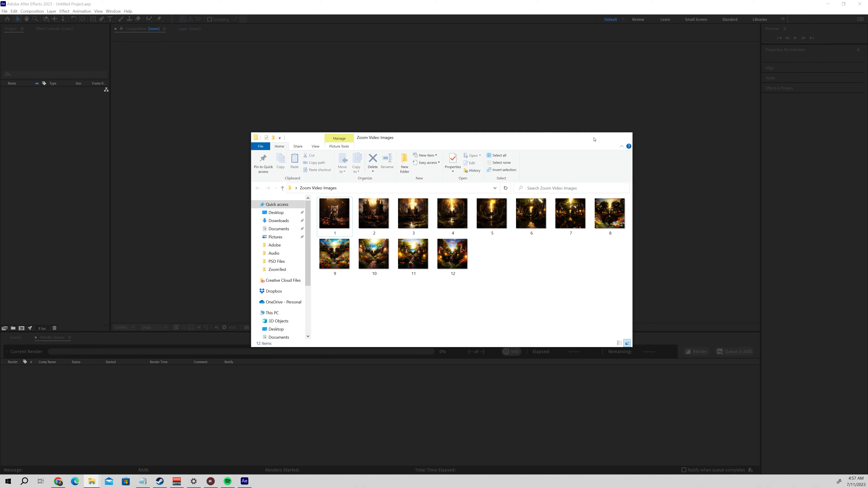
click(593, 138)
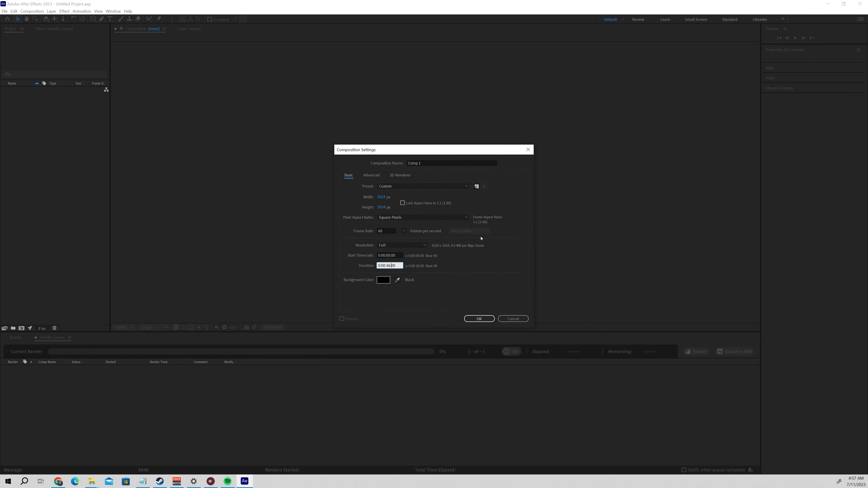
click(479, 319)
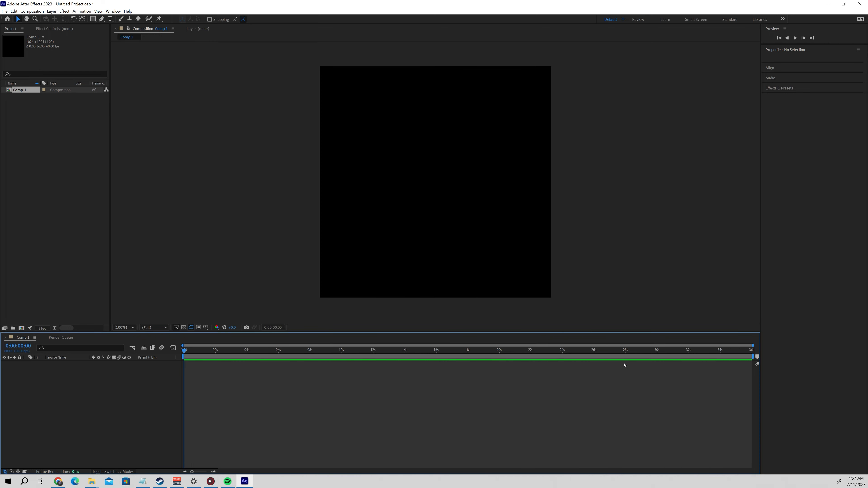
Import all twelve images from the Zoom Video Images folder into Comp 1 as layers.
mouse_move(91, 481)
click(232, 468)
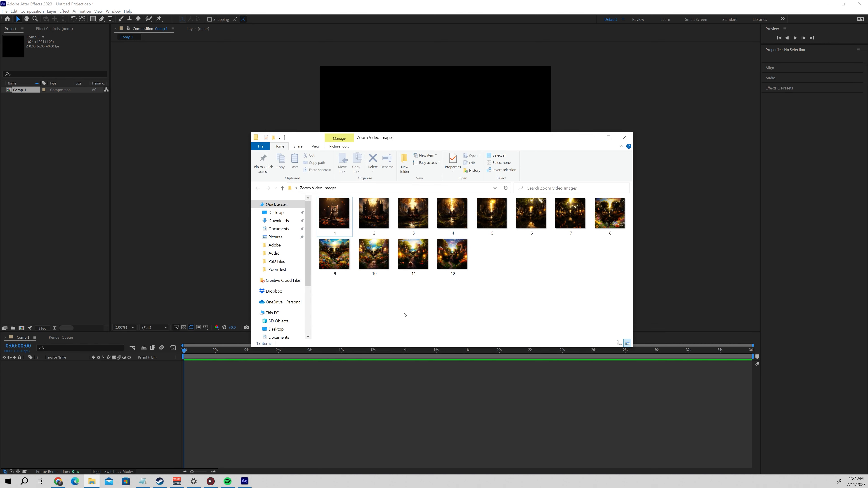
drag(330, 291, 586, 205)
drag(334, 218, 174, 185)
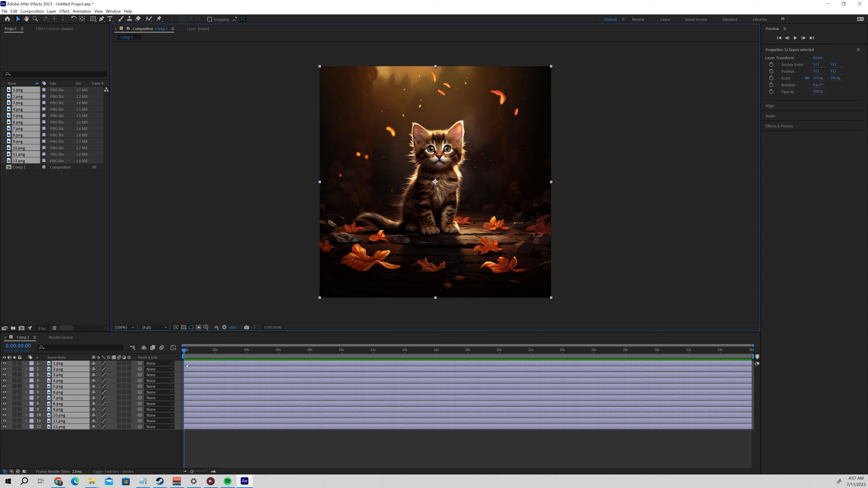
click(251, 258)
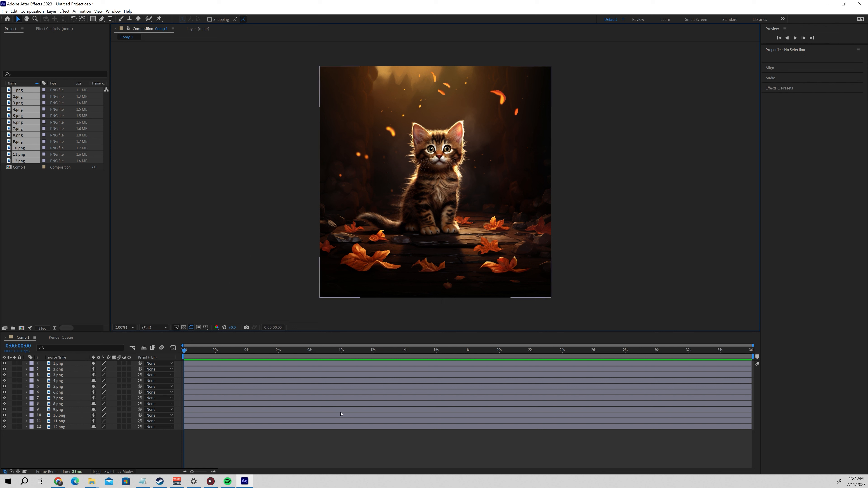
Split layers 3.png through 12.png at 0:00:09:00 in the Comp 1 timeline.
click(60, 365)
click(59, 369)
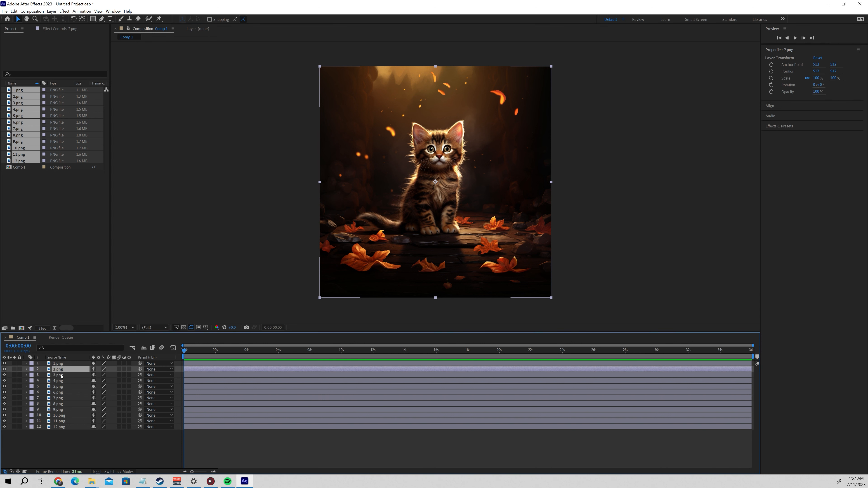
click(59, 375)
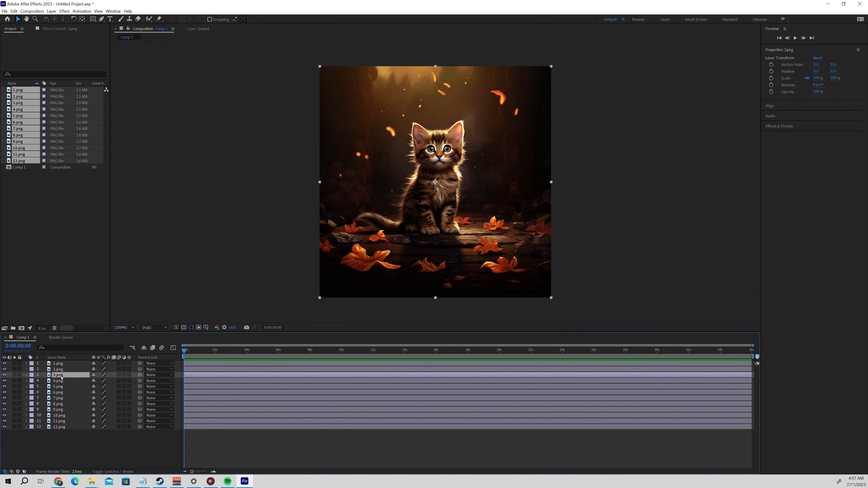
shift+click(65, 427)
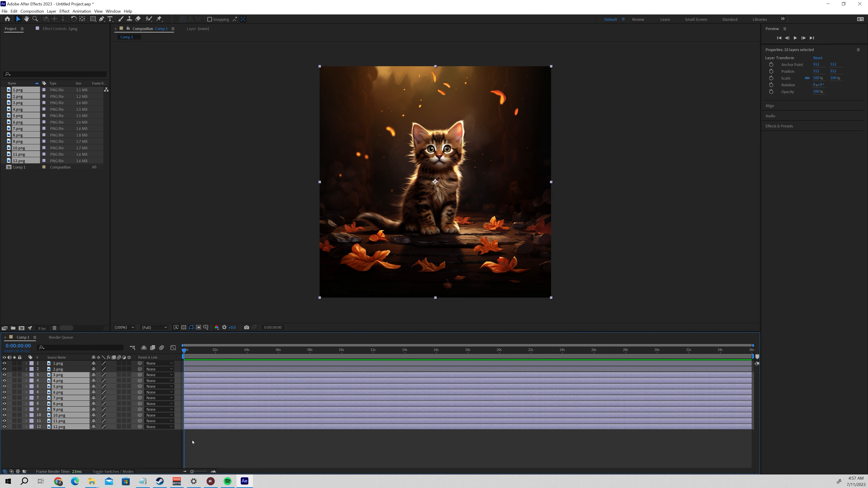
click(327, 358)
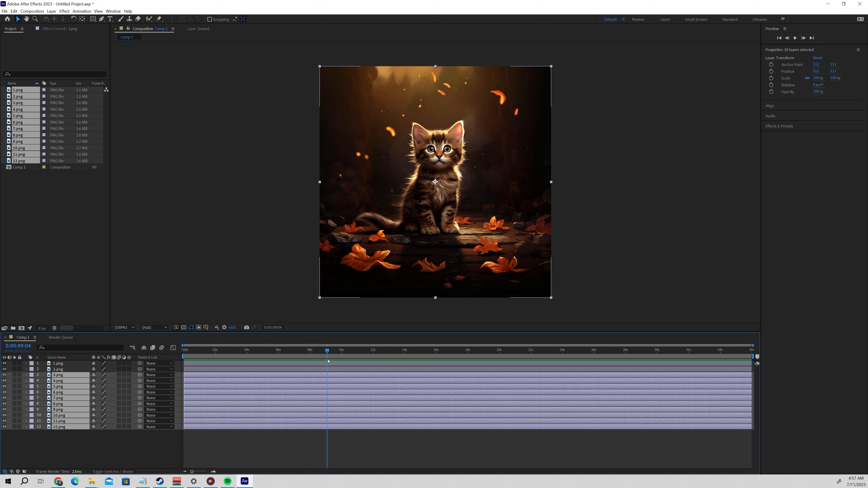
scroll(328, 361, up, 3)
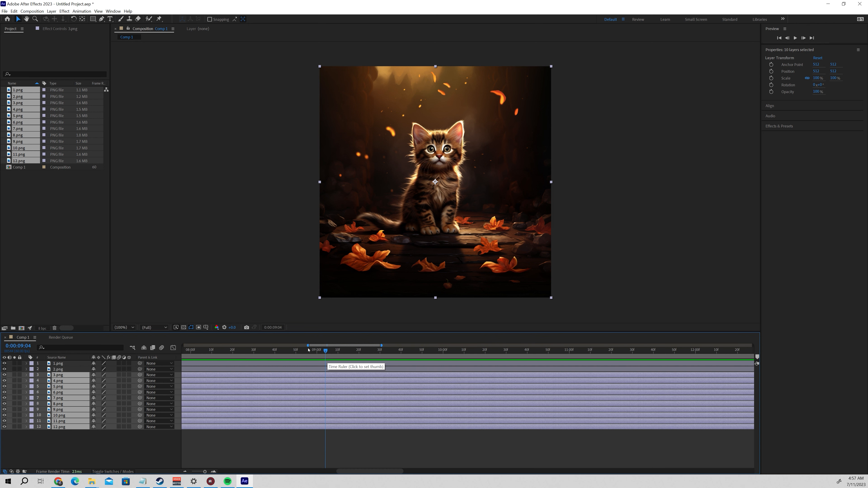
drag(317, 350, 315, 351)
scroll(306, 393, down, 3)
scroll(307, 393, down, 1)
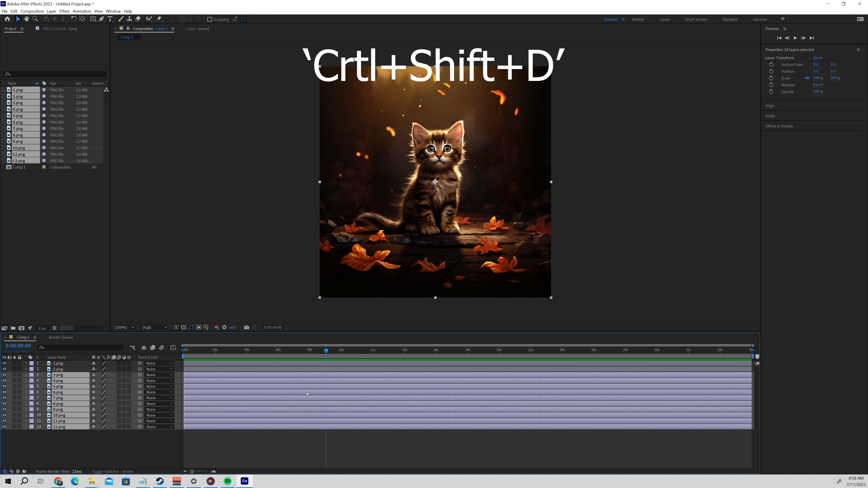
key(ctrl+shift+d)
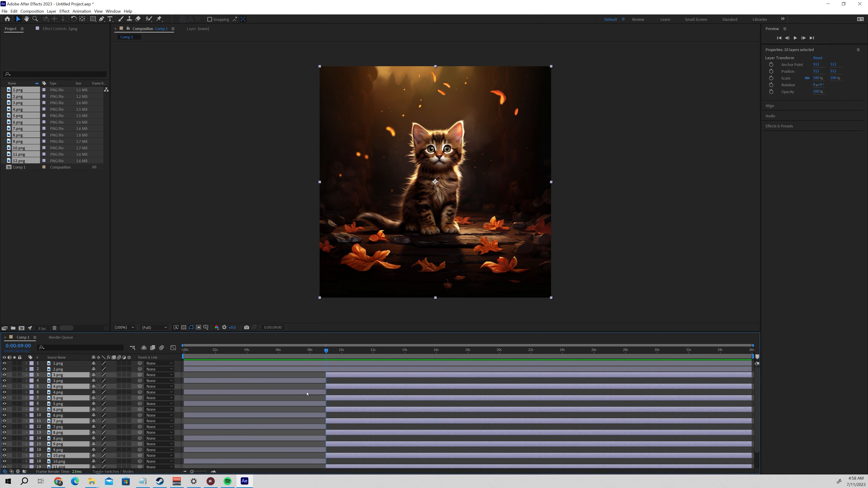
Delete the split-off segments of layers 3.png through 12.png after 0:00:09:00, and cut 2.png off at 0:00:06:00.
key(Delete)
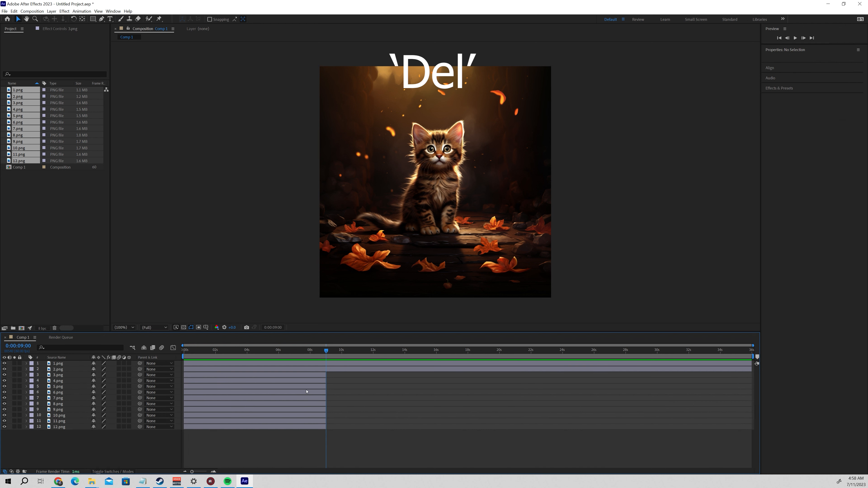
click(293, 370)
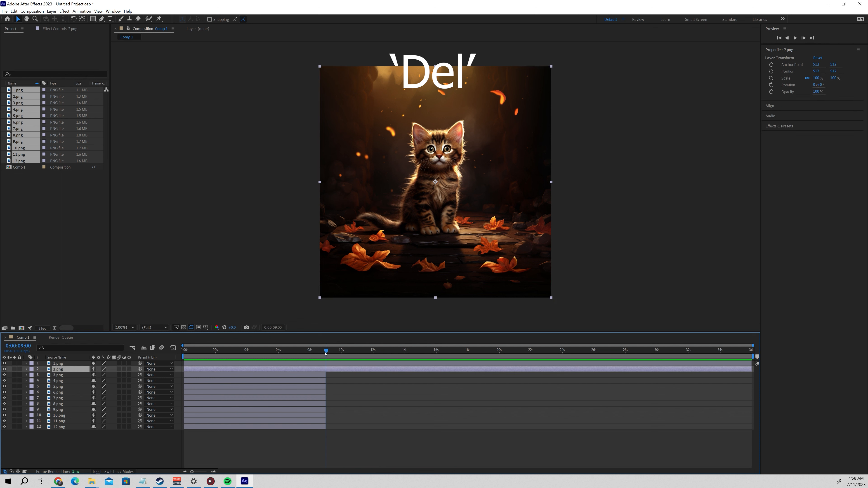
drag(325, 354, 278, 352)
scroll(275, 355, up, 5)
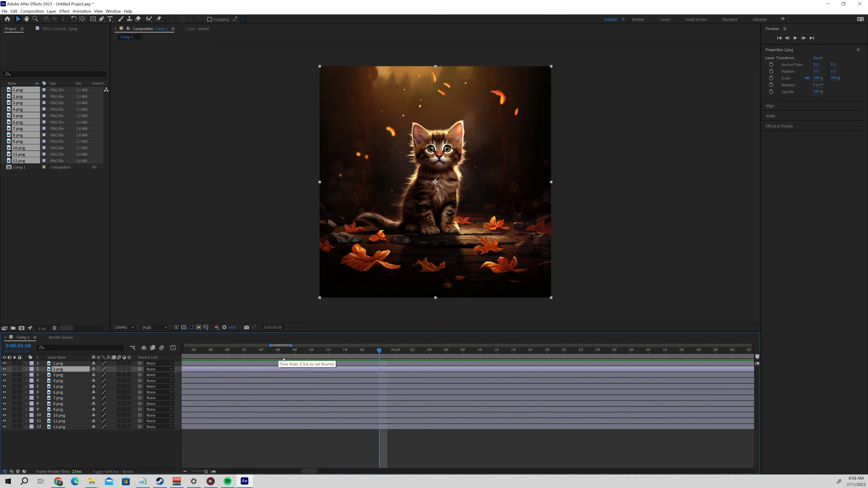
drag(380, 353, 395, 354)
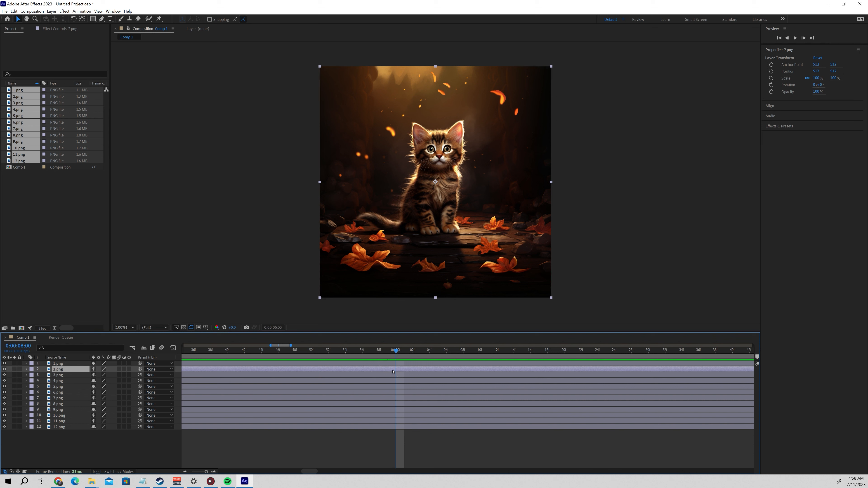
scroll(393, 390, down, 5)
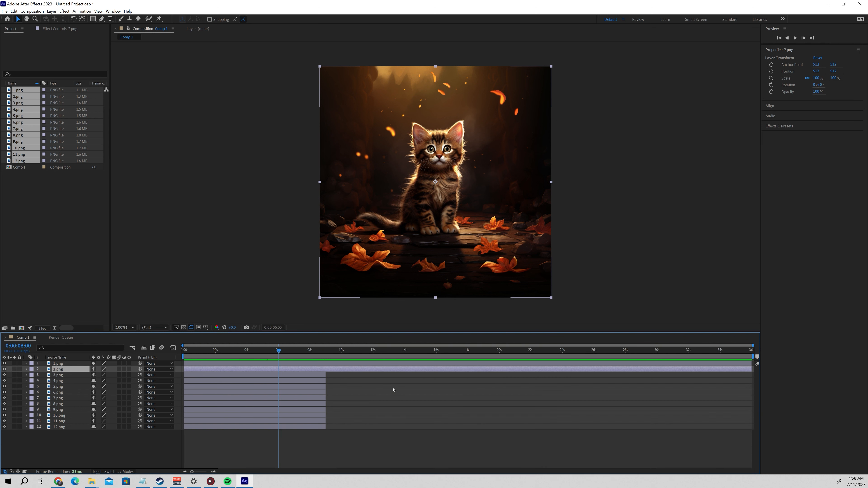
key(ctrl+shift+d)
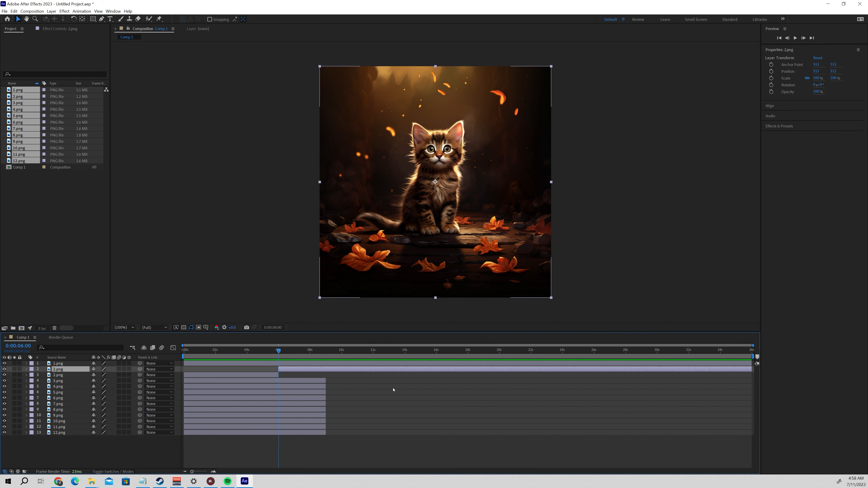
key(Delete)
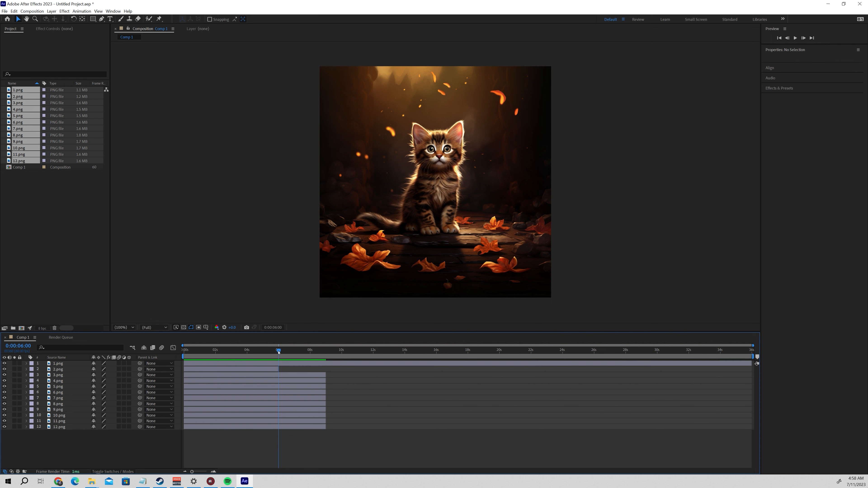
Split layer 1.png at 0:00:03:00 and delete the segment after the split.
drag(278, 352, 231, 355)
click(236, 362)
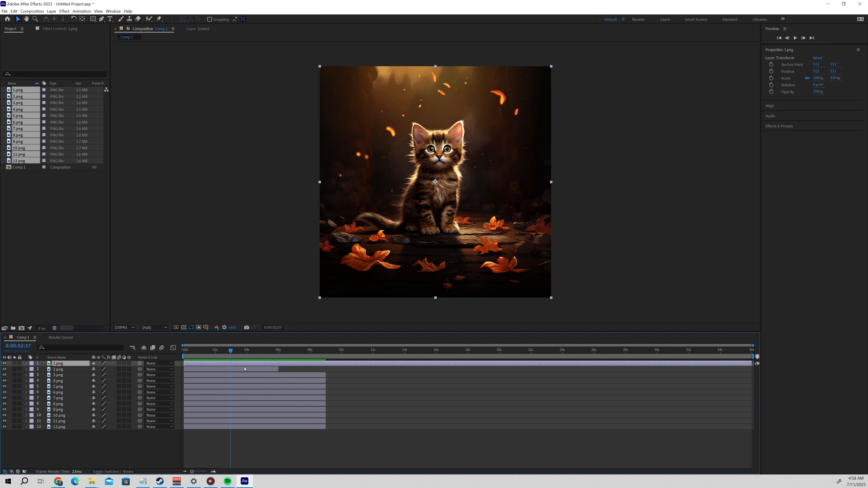
scroll(237, 363, up, 6)
scroll(236, 363, down, 6)
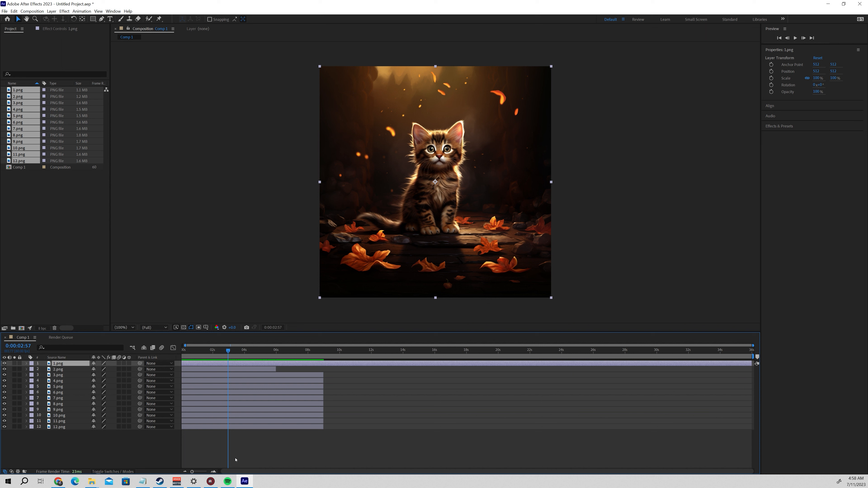
scroll(249, 357, up, 8)
drag(298, 351, 305, 350)
scroll(301, 388, down, 8)
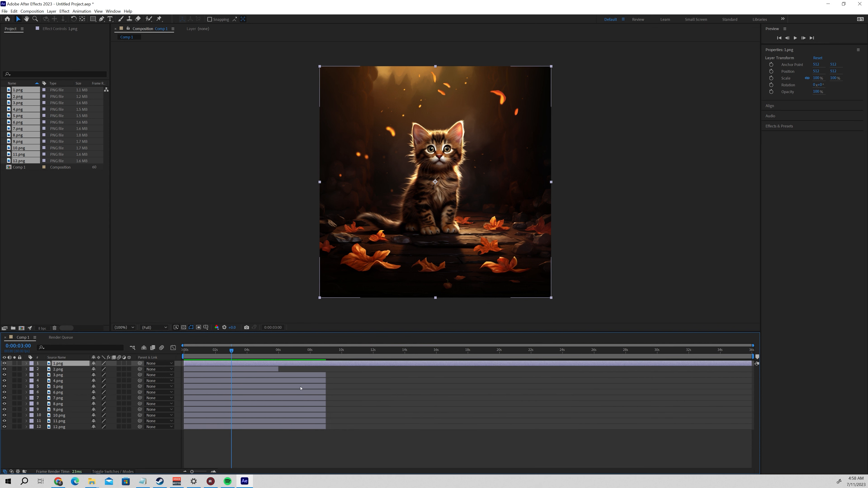
key(ctrl+shift+d)
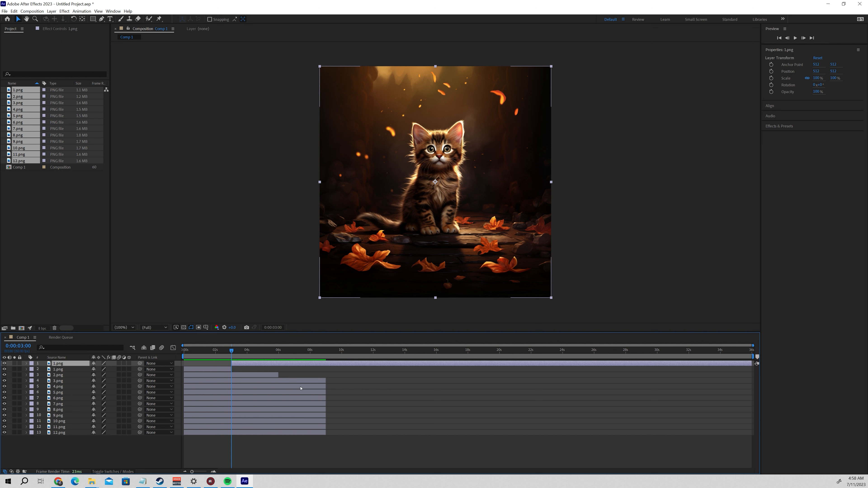
key(Delete)
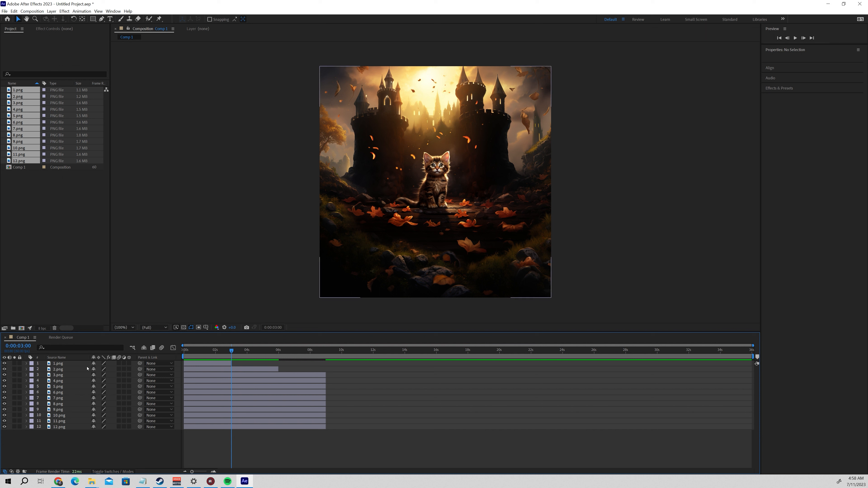
Reveal the Scale property of all twelve image layers in the Comp 1 timeline.
click(64, 364)
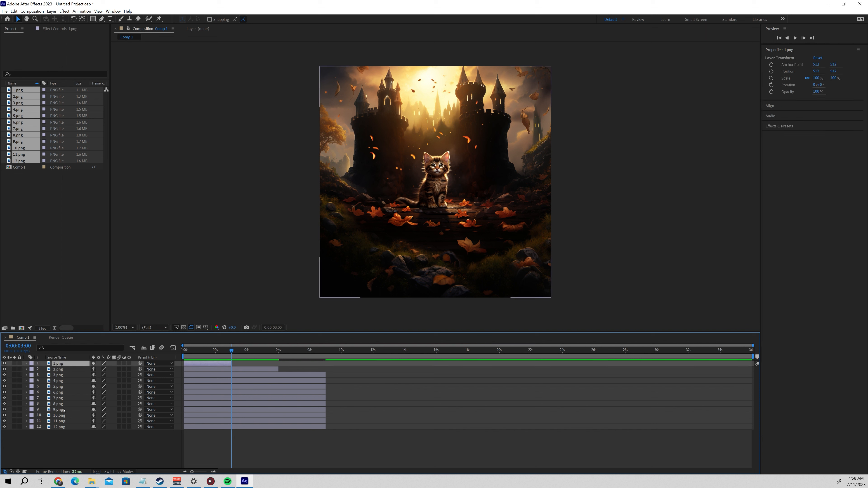
shift+click(63, 427)
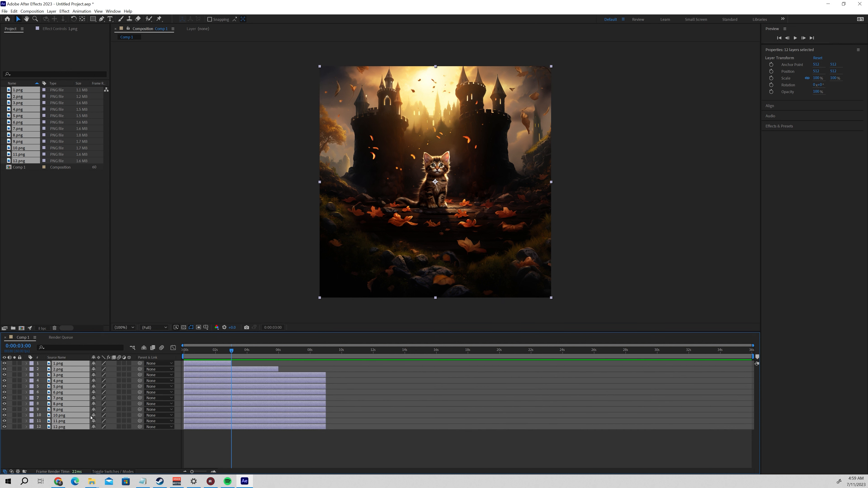
key(s)
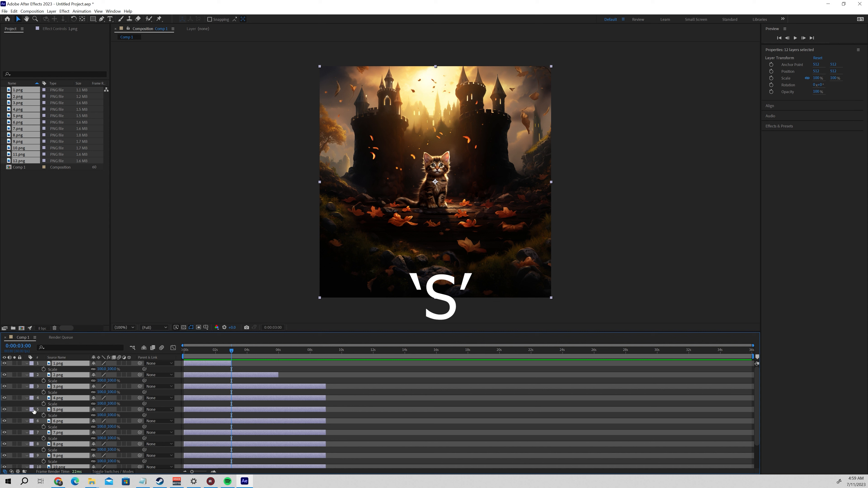
scroll(205, 426, down, 3)
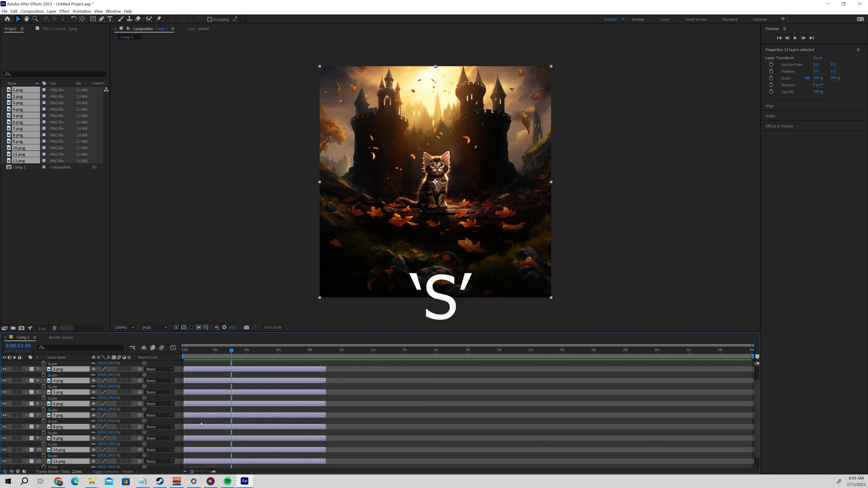
scroll(200, 425, up, 3)
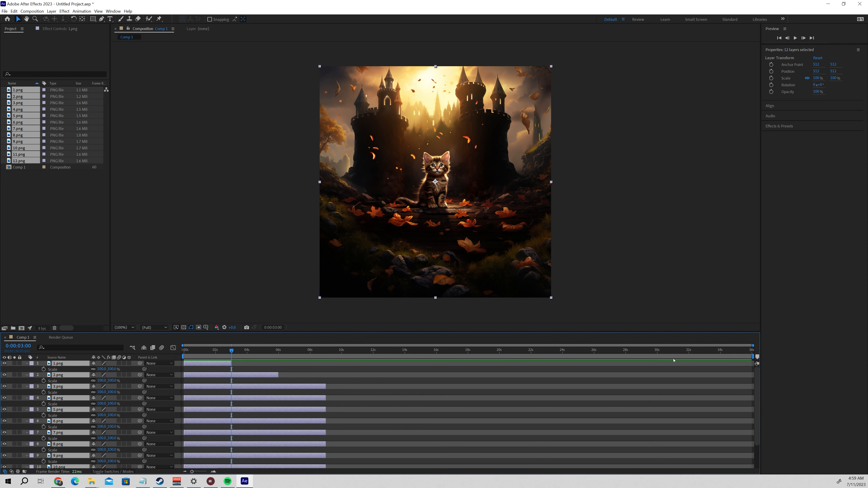
scroll(751, 389, down, 3)
scroll(751, 389, up, 3)
Keyframe the scale of 1.png from 100% at 0:00:00:00 to 50% at its last frame, 0:00:02:59.
click(200, 364)
drag(232, 351, 184, 351)
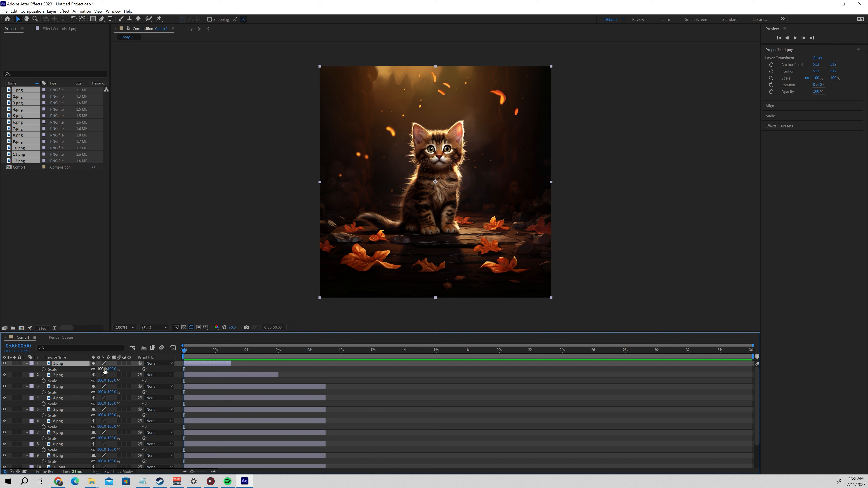
click(103, 370)
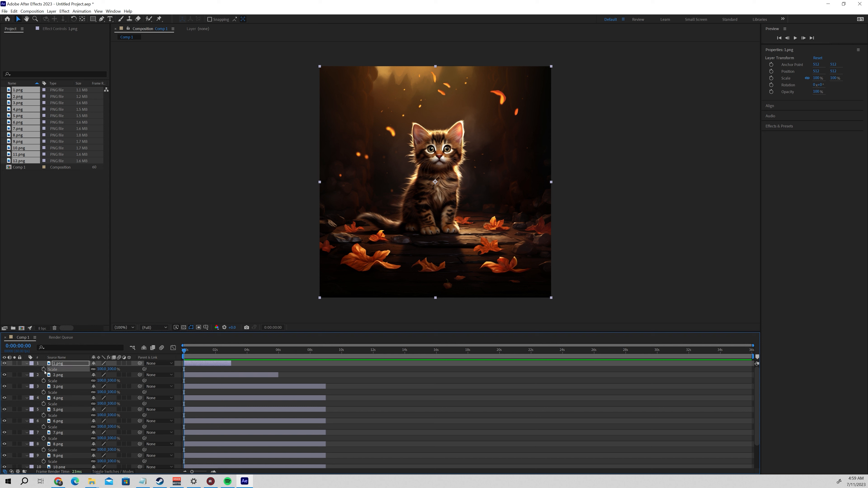
click(43, 369)
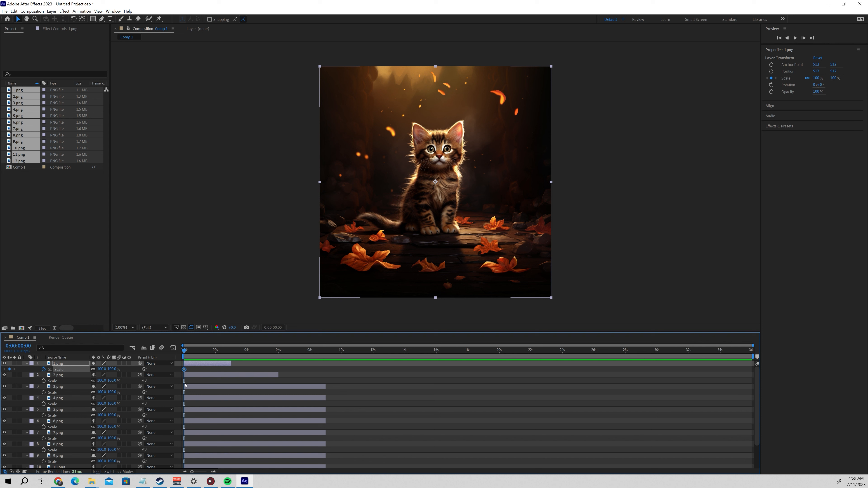
key(o)
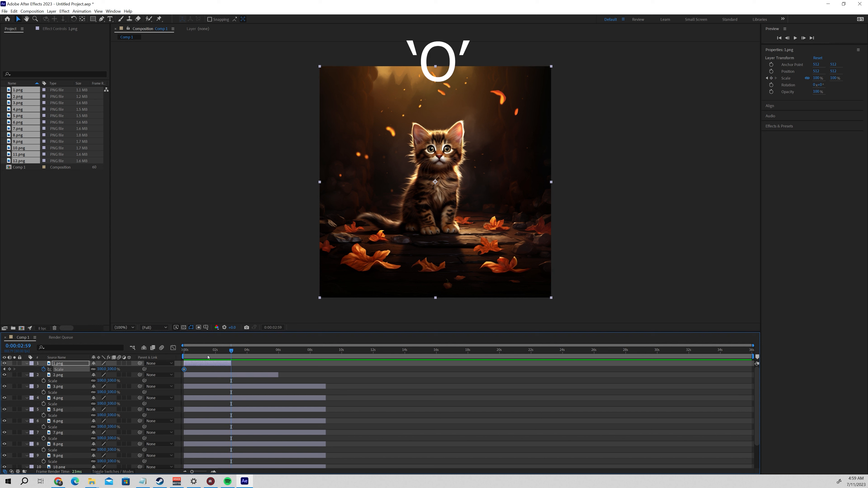
click(101, 368)
text(5)
text(0)
key(Return)
At 0:00:00:00, set the scale of 2.png to 200% and 3.png to 400%, and enable scale keyframing on both layers.
key(Home)
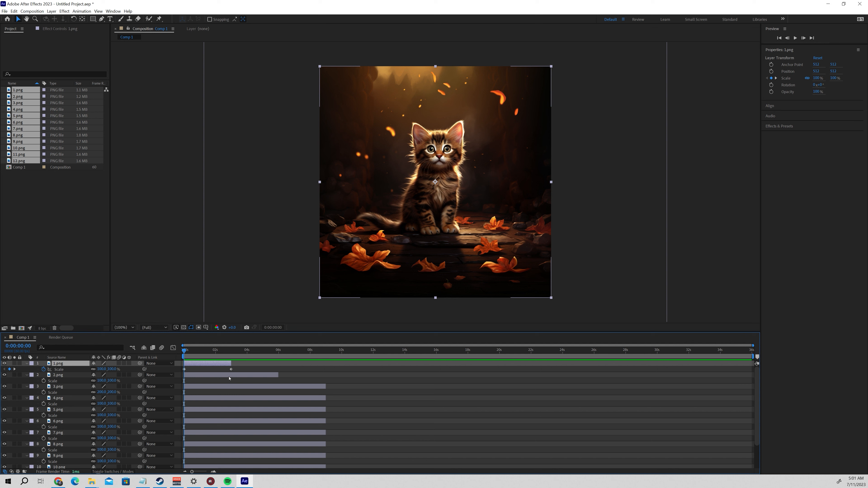
click(225, 377)
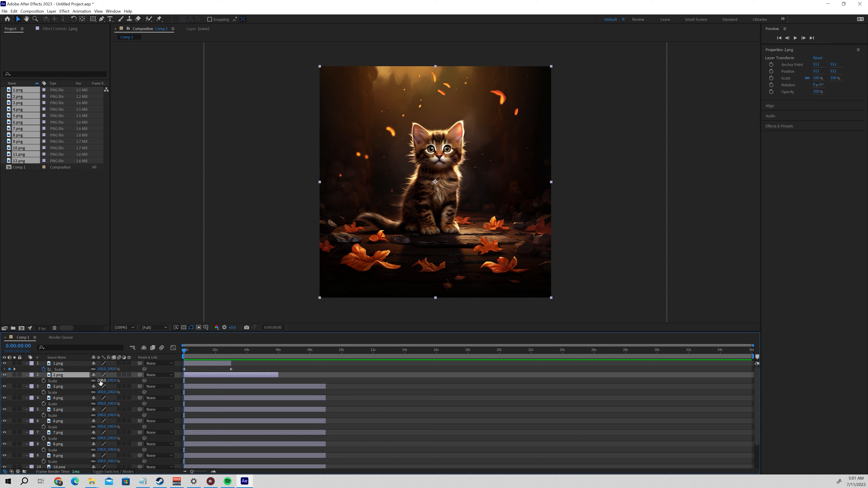
click(101, 381)
text(200)
key(Return)
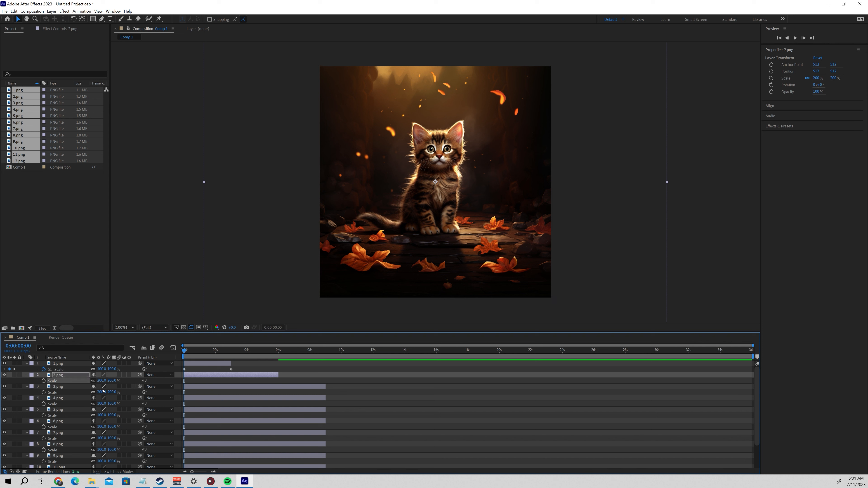
click(102, 392)
text(400)
key(Return)
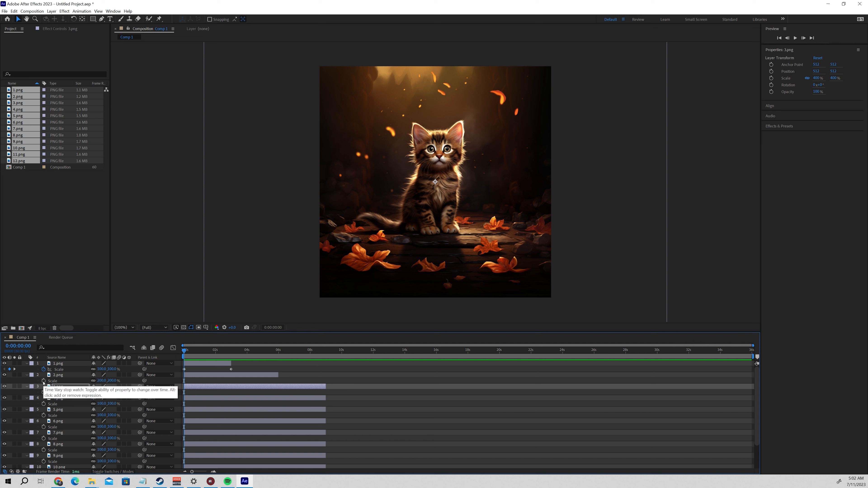
click(43, 380)
click(43, 392)
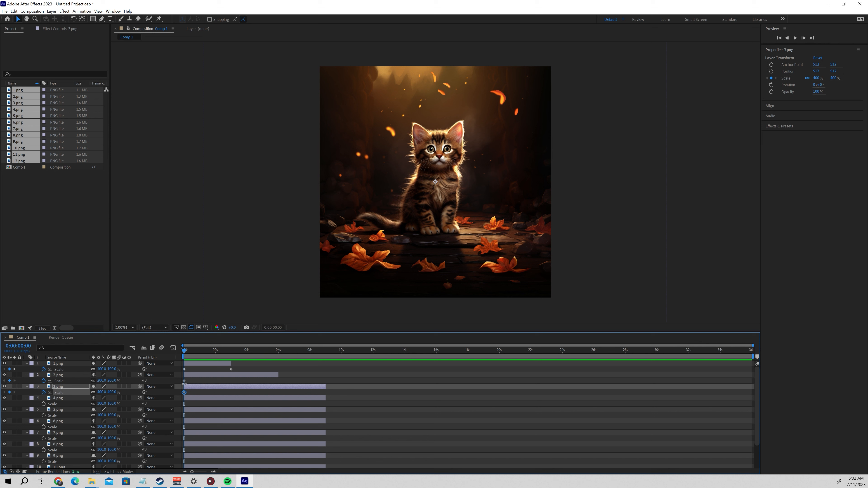
At 0:00:02:59, add scale keyframes of 100% on 2.png and 200% on 3.png.
click(204, 364)
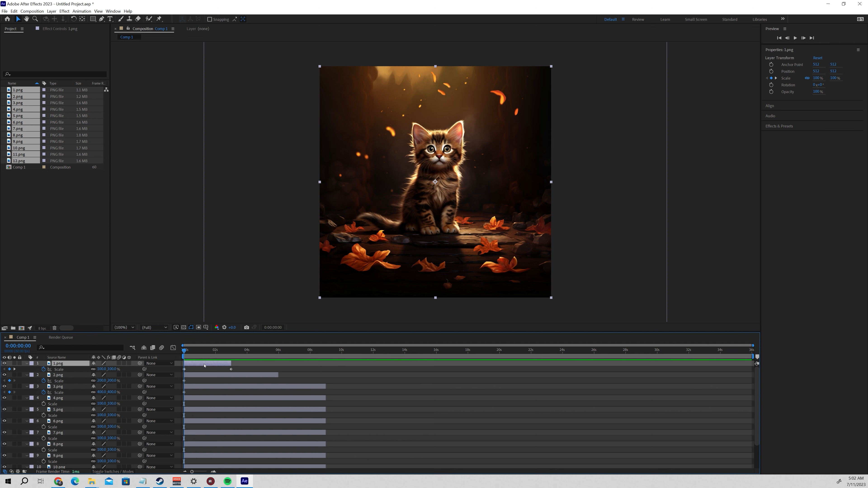
key(k)
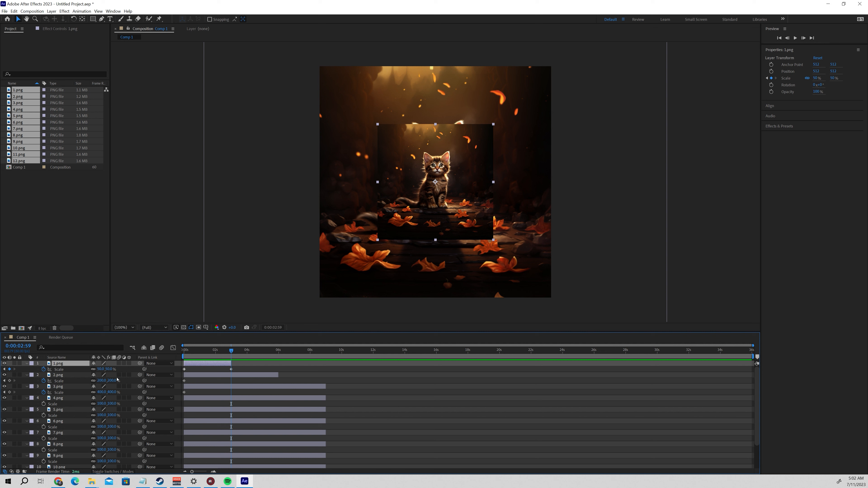
click(102, 380)
text(100)
key(Return)
click(102, 393)
text(200)
key(Return)
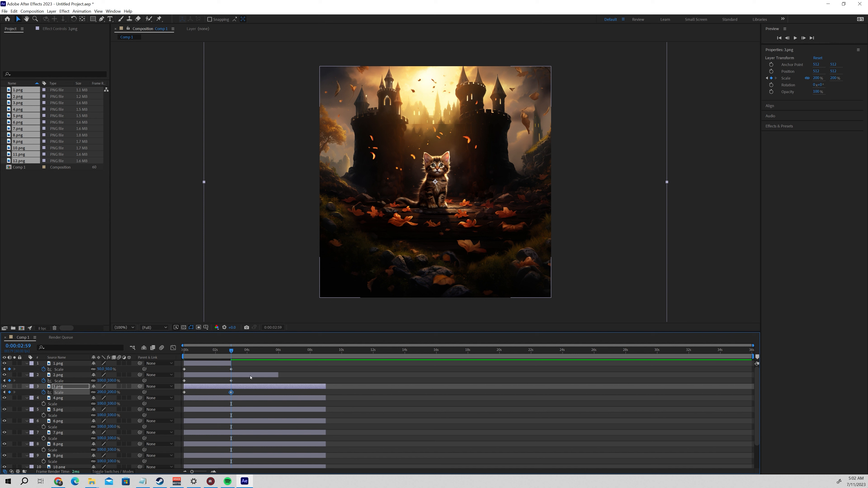
At the last frame of 2.png, 0:00:05:59, add scale keyframes of 50% on 2.png and 100% on 3.png.
click(250, 375)
key(o)
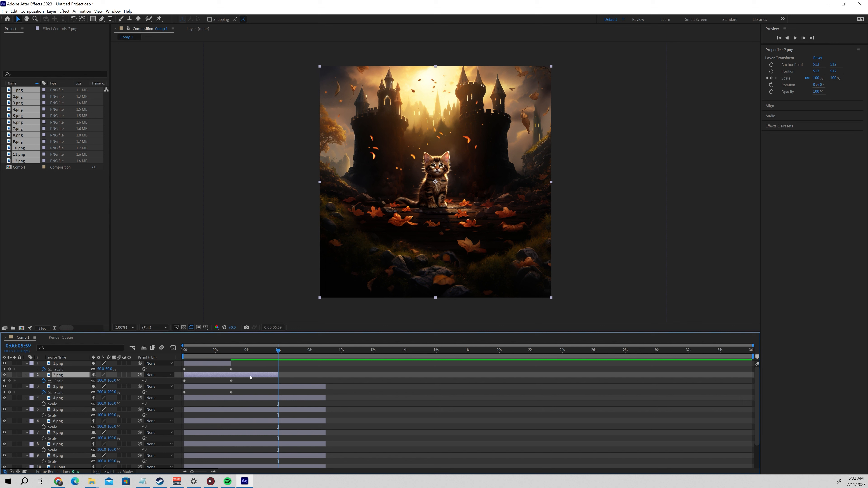
click(102, 381)
text(50)
key(Return)
click(102, 392)
text(100)
key(Return)
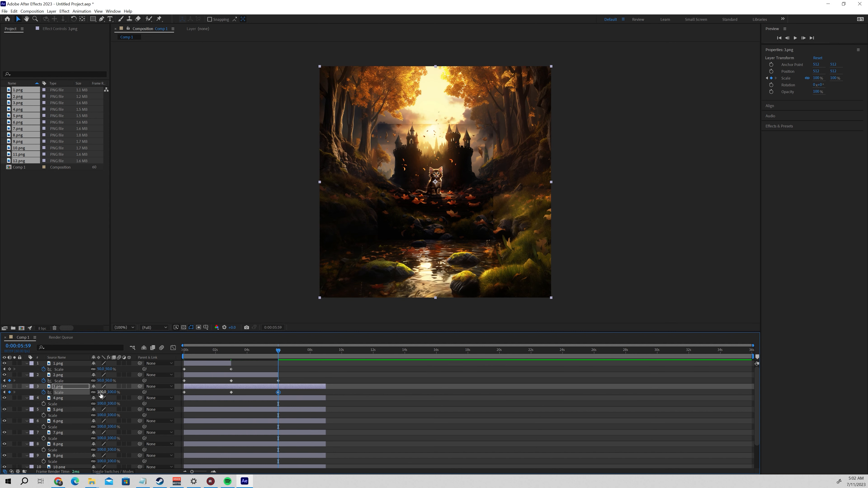
Add a 50% scale keyframe on 3.png at its last frame, 0:00:08:59.
key(o)
click(98, 393)
text(50)
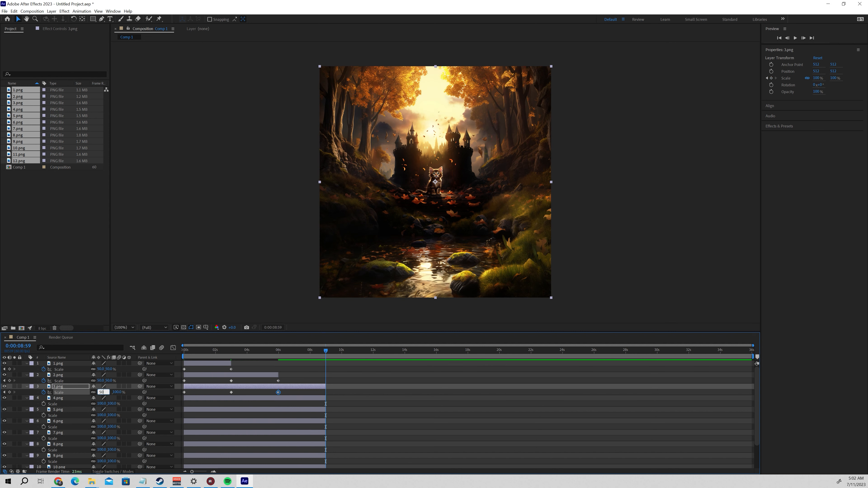
key(Return)
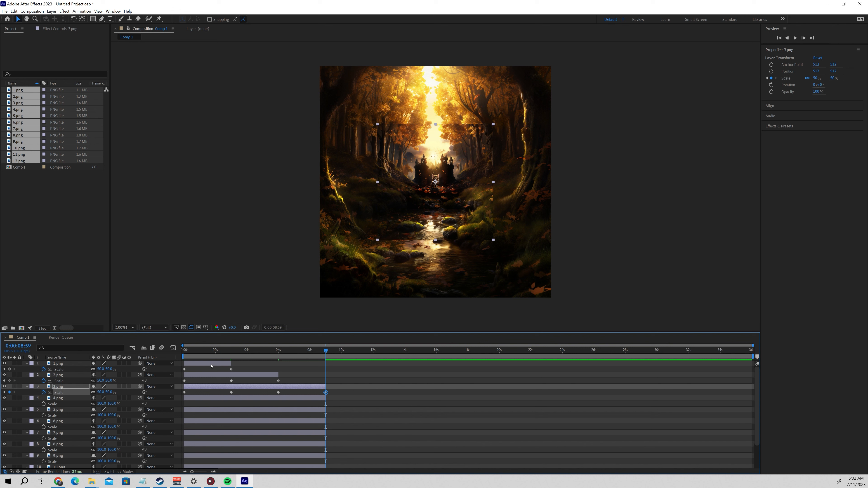
Copy all four scale keyframes of layer 3.png.
click(351, 392)
drag(342, 394, 181, 396)
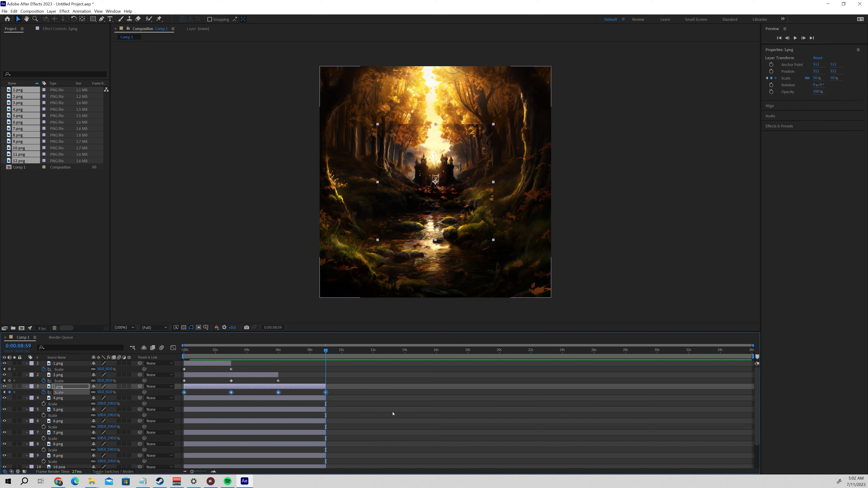
key(ctrl+c)
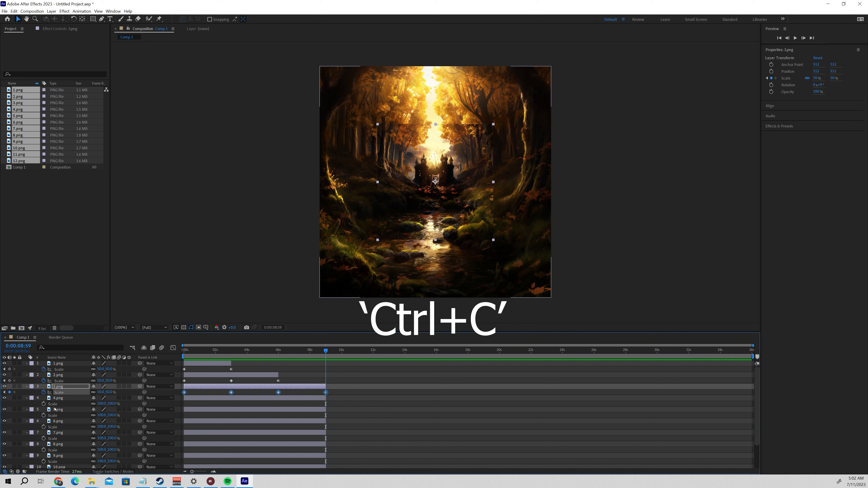
Paste the copied scale keyframes onto layers 4.png through 12.png at 0:00:00:00.
click(61, 400)
scroll(61, 401, down, 2)
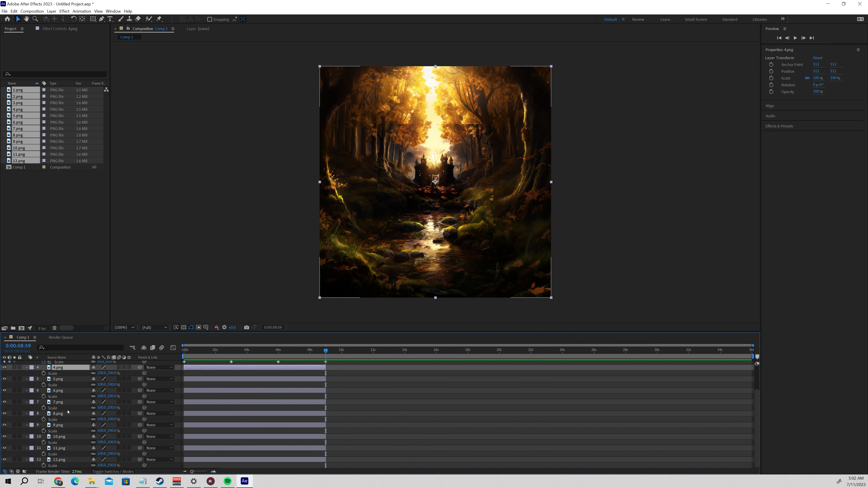
shift+click(64, 459)
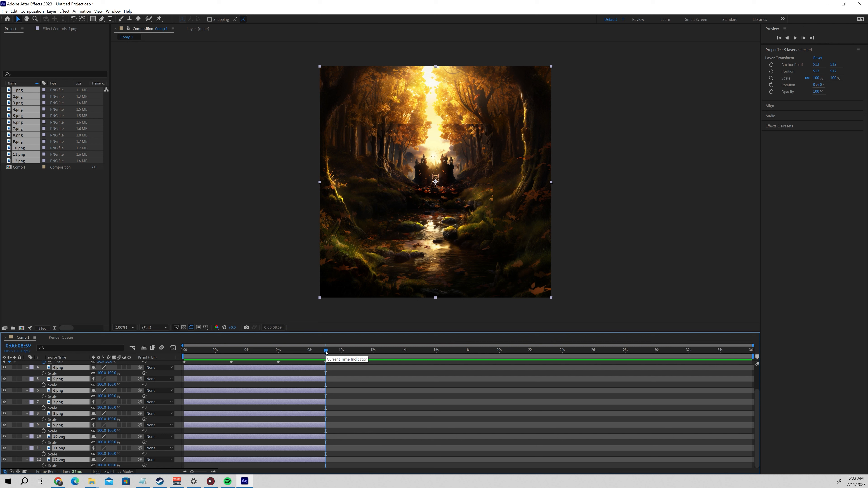
drag(326, 352, 181, 352)
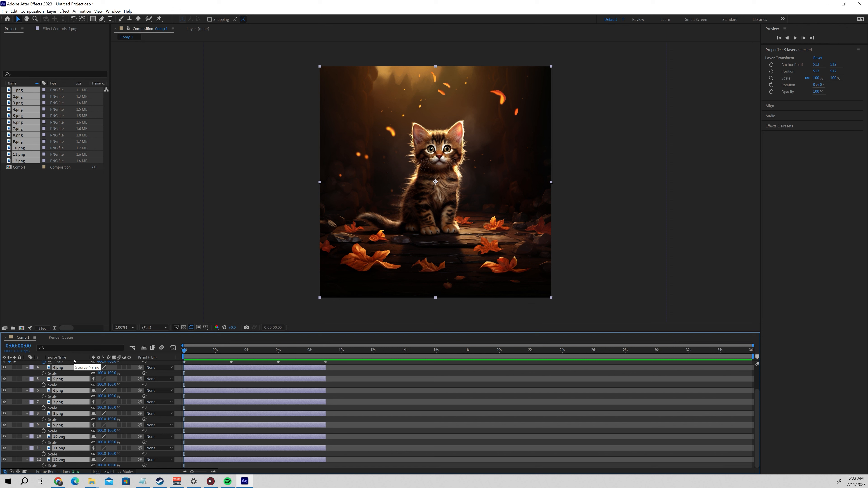
key(ctrl+v)
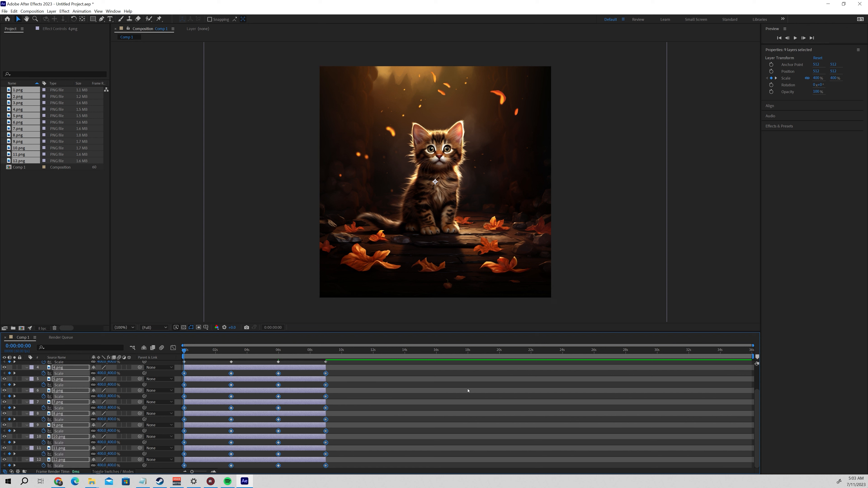
Examine the layer bars and scale keyframes in the timeline, going through the layers from 1.png downward.
drag(757, 394, 759, 451)
drag(757, 400, 757, 375)
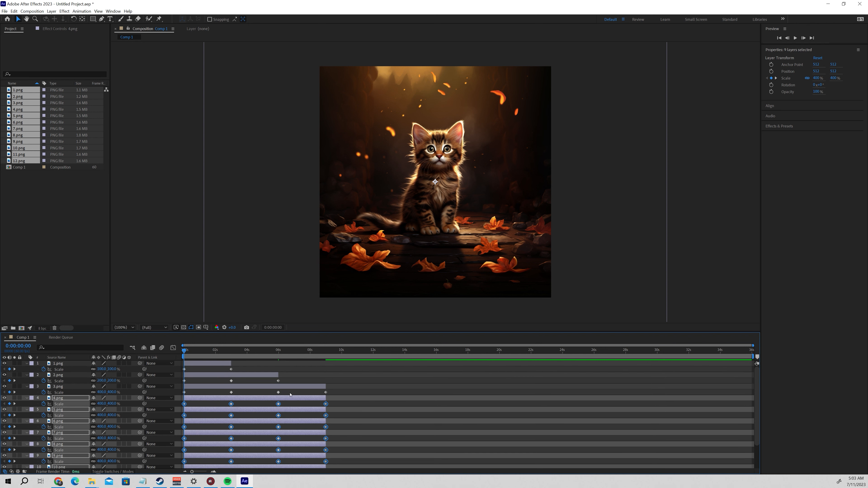
click(209, 364)
click(224, 380)
click(223, 376)
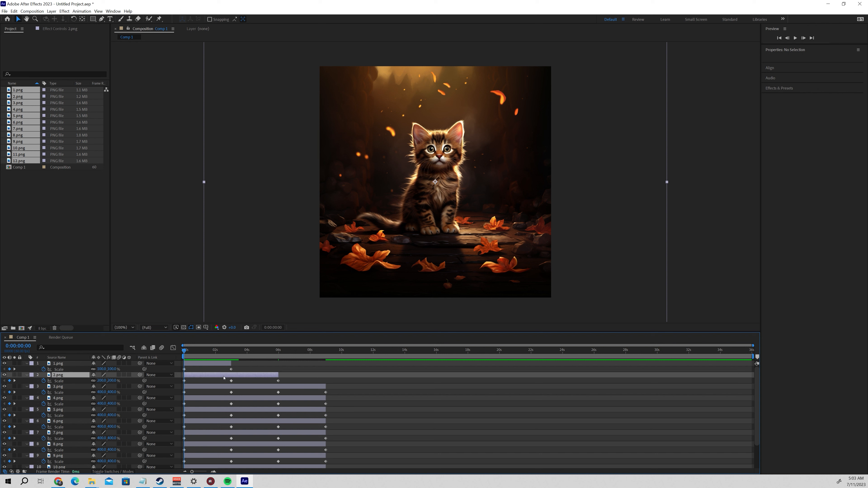
click(228, 391)
click(233, 388)
click(238, 398)
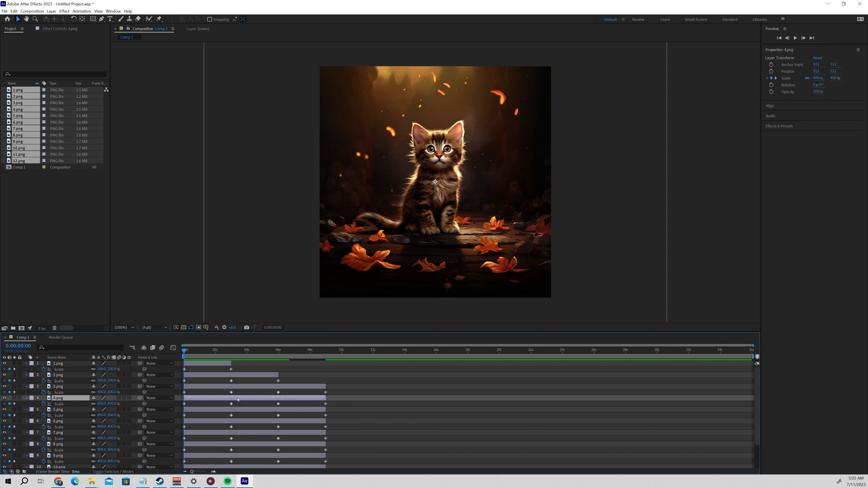
click(351, 377)
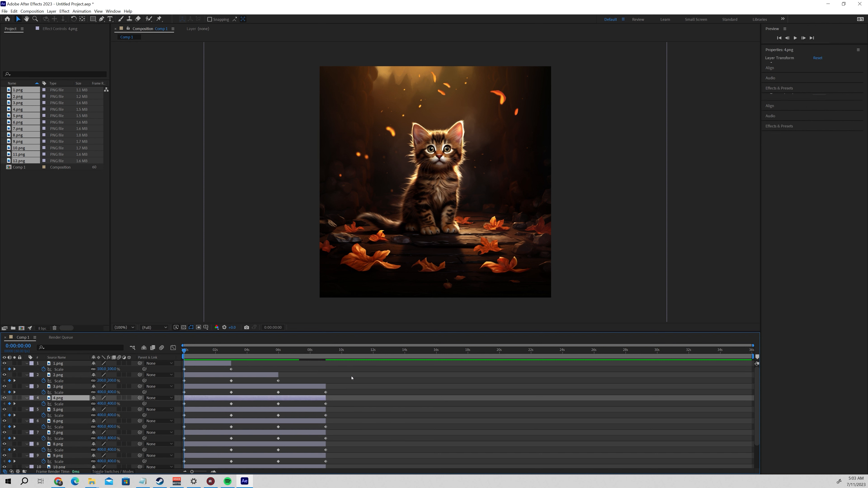
click(221, 364)
click(223, 375)
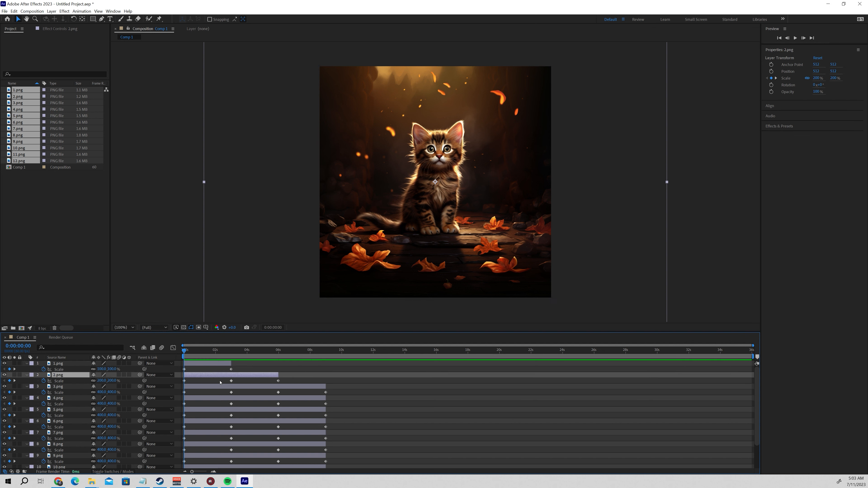
click(224, 387)
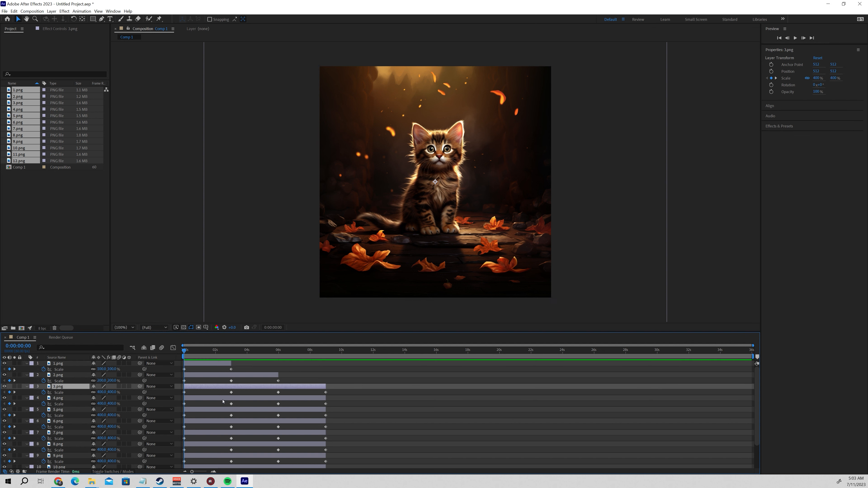
click(223, 398)
click(225, 410)
click(228, 422)
click(231, 433)
click(235, 467)
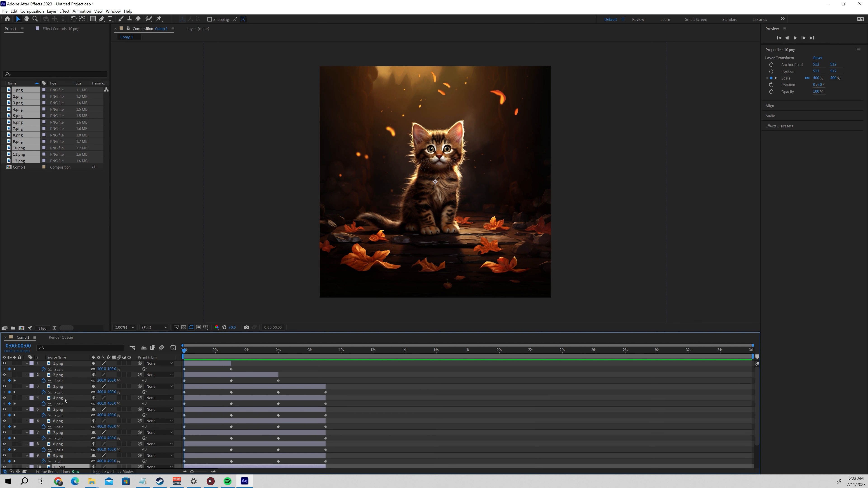
Move layers 4.png through 12.png so they start at the end of 1.png, 0:00:02:59.
click(65, 399)
scroll(66, 402, down, 3)
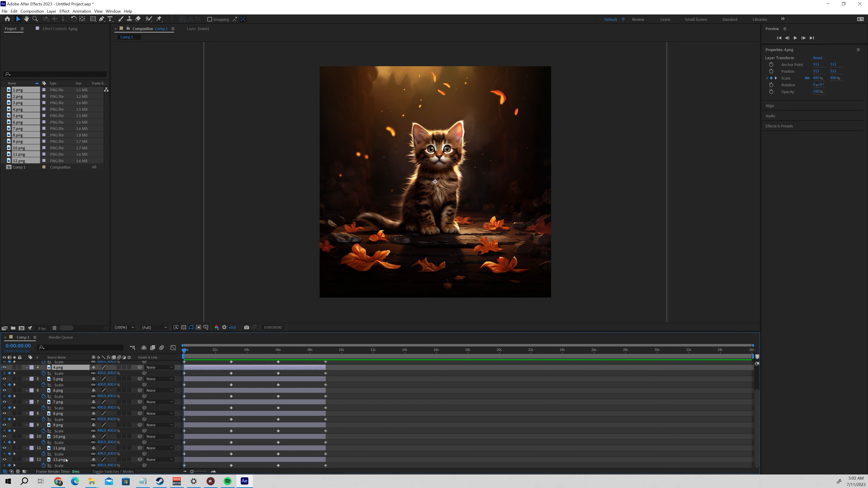
shift+click(66, 460)
scroll(86, 452, up, 3)
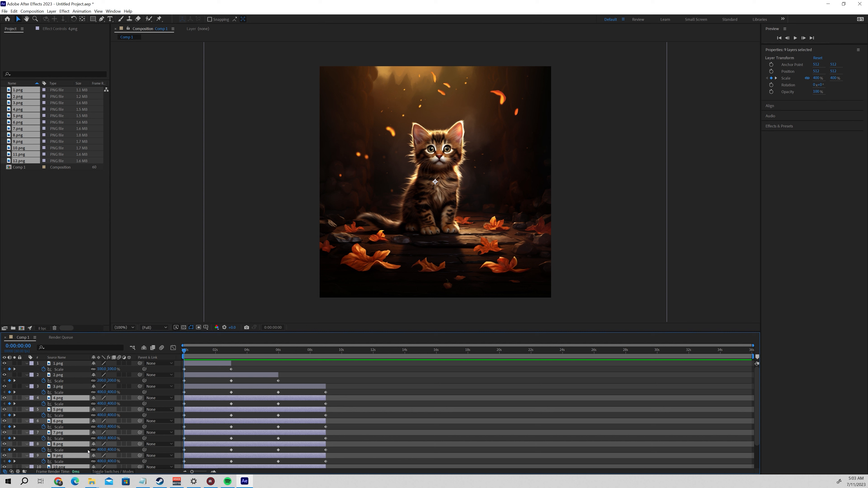
ctrl+click(62, 365)
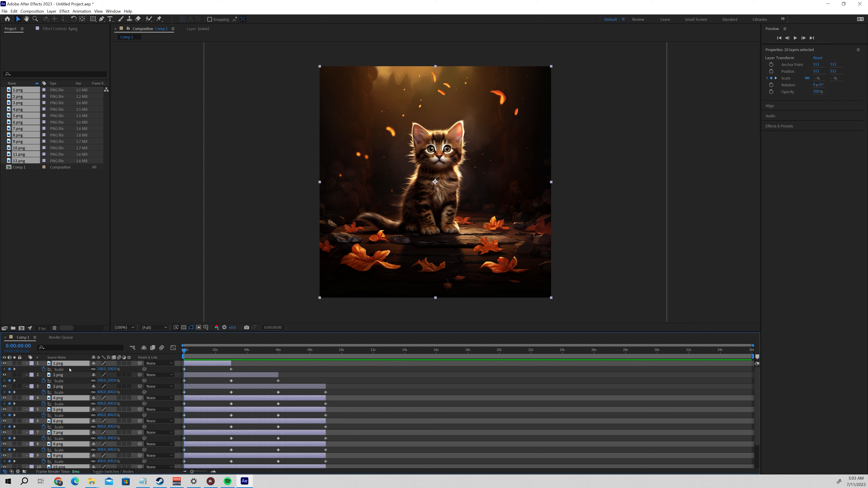
key(k)
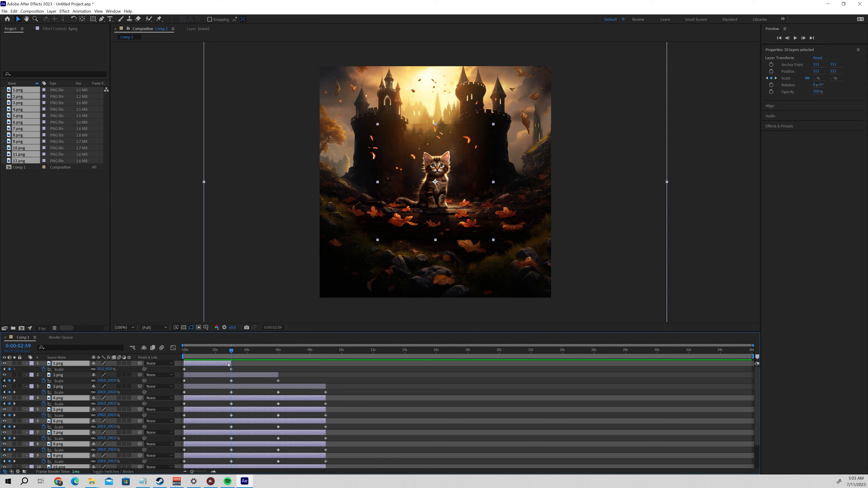
ctrl+click(211, 364)
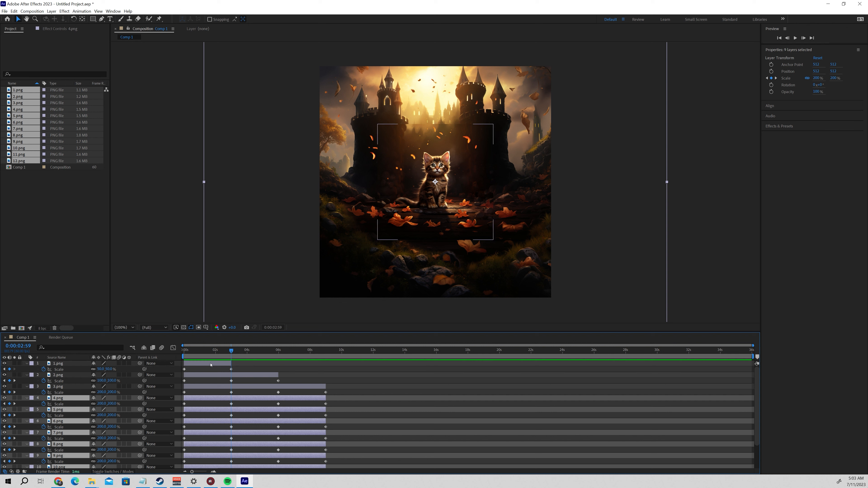
key(bracketleft)
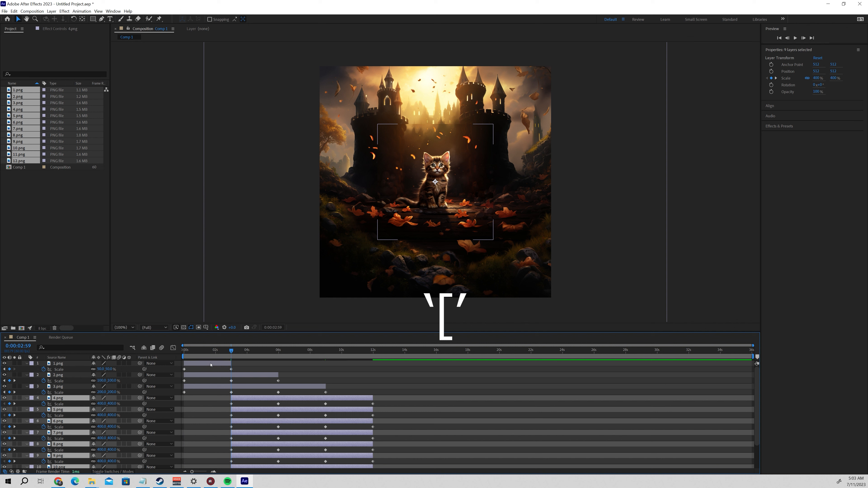
scroll(270, 404, down, 2)
scroll(274, 412, up, 2)
scroll(273, 413, down, 2)
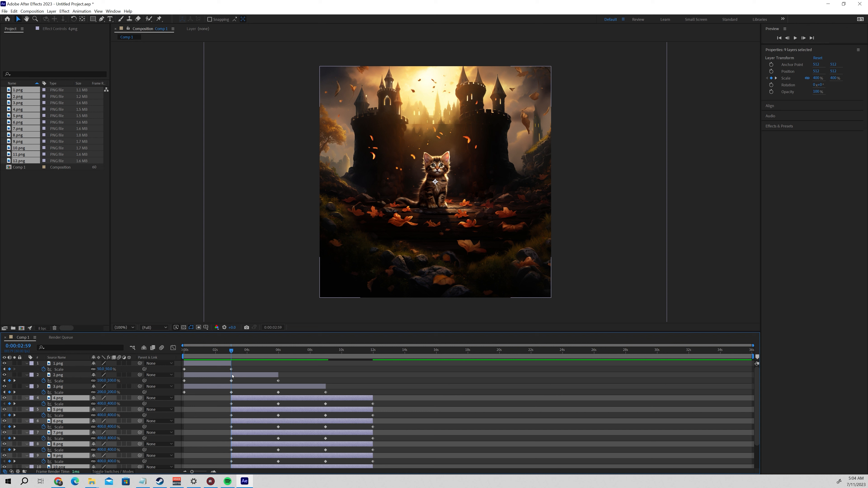
Move layers 5.png through 12.png so they start at the end of 2.png, 0:00:05:59.
ctrl+click(252, 377)
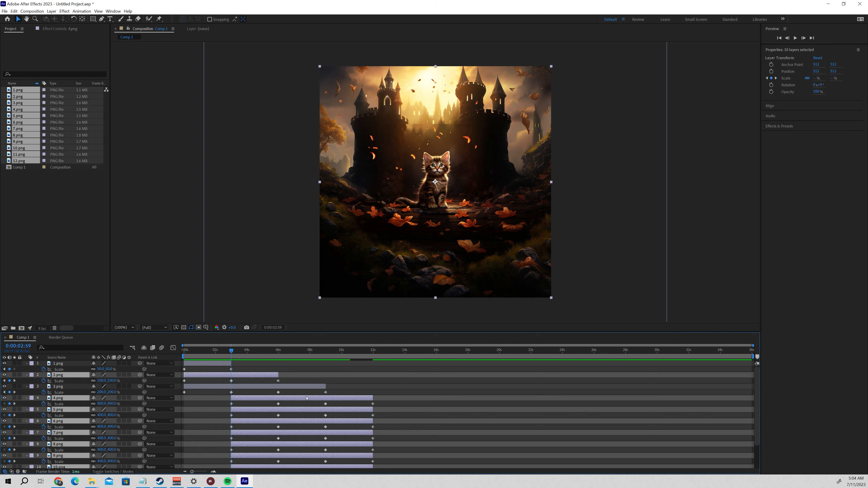
key(k)
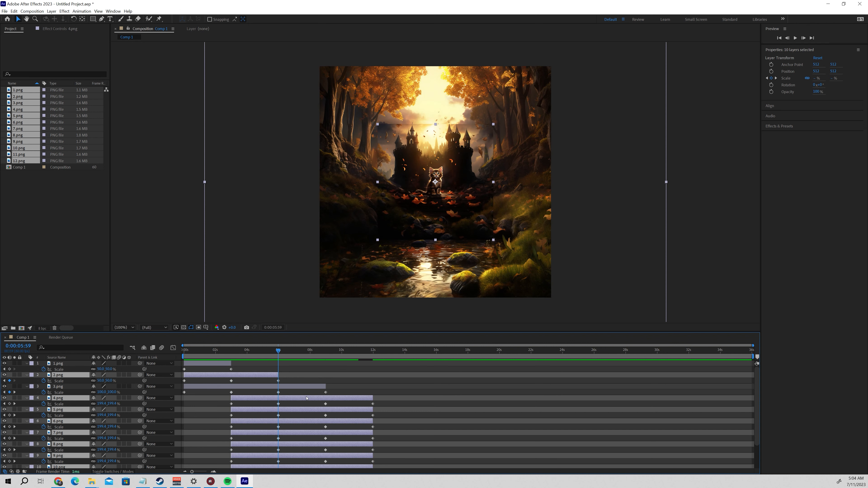
ctrl+click(254, 376)
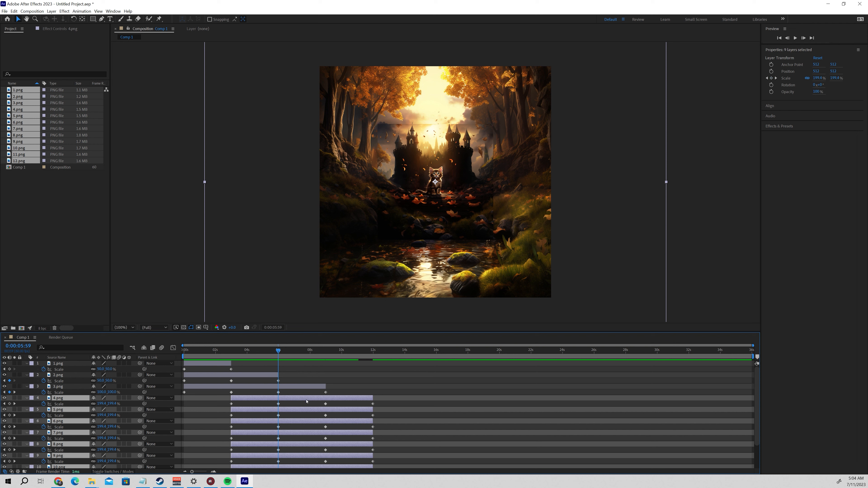
ctrl+click(264, 399)
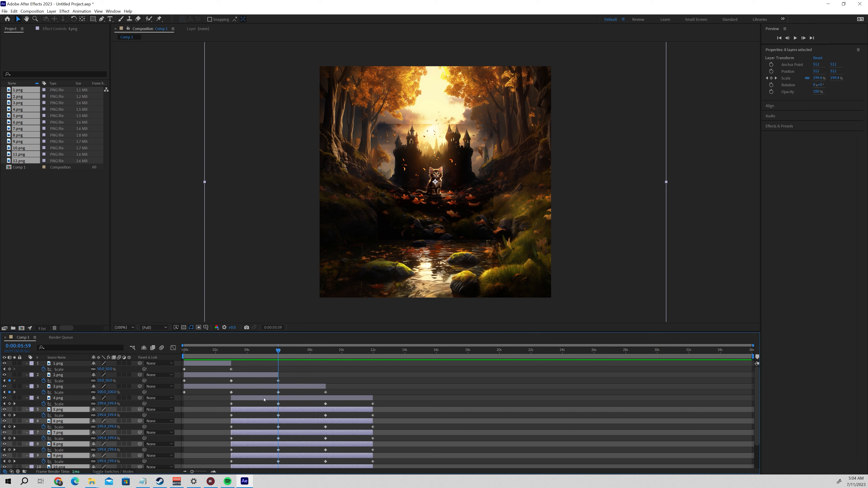
drag(283, 447, 330, 447)
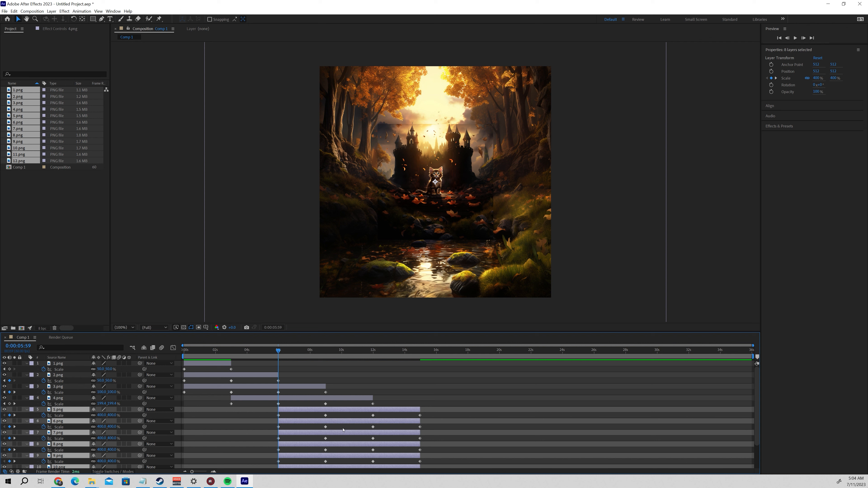
scroll(346, 423, down, 3)
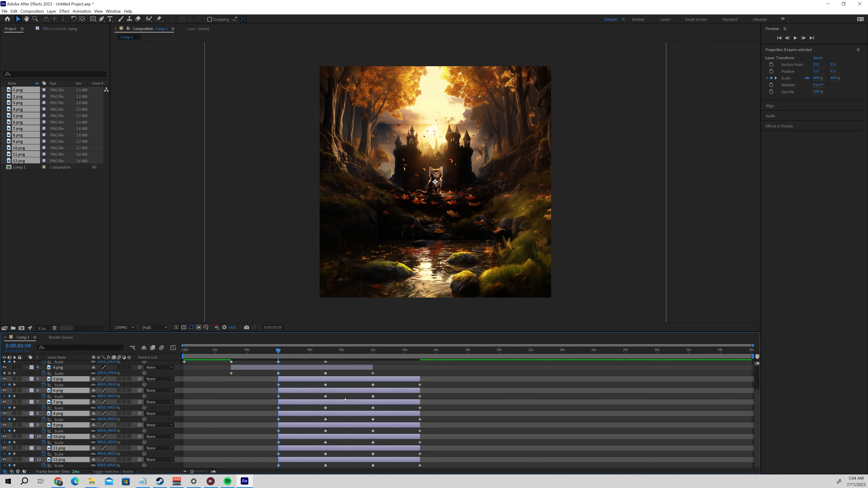
scroll(351, 462, up, 3)
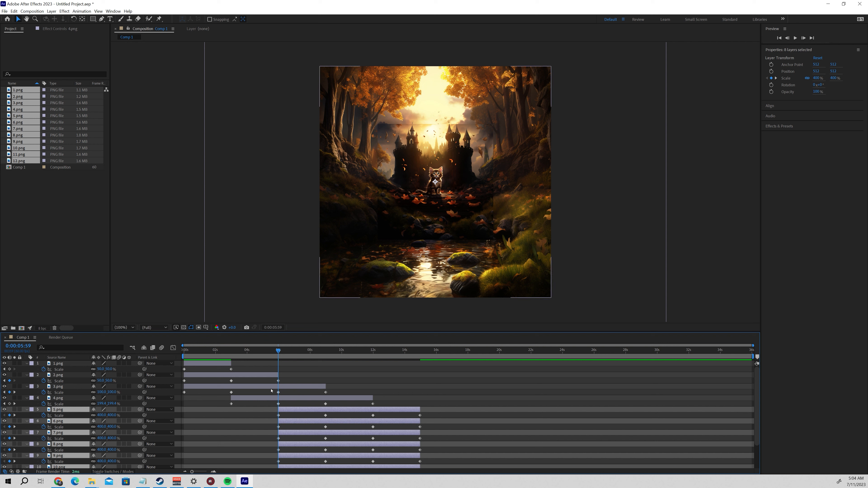
Move layers 6.png through 12.png so they start at the end of 3.png, 0:00:08:59.
key(o)
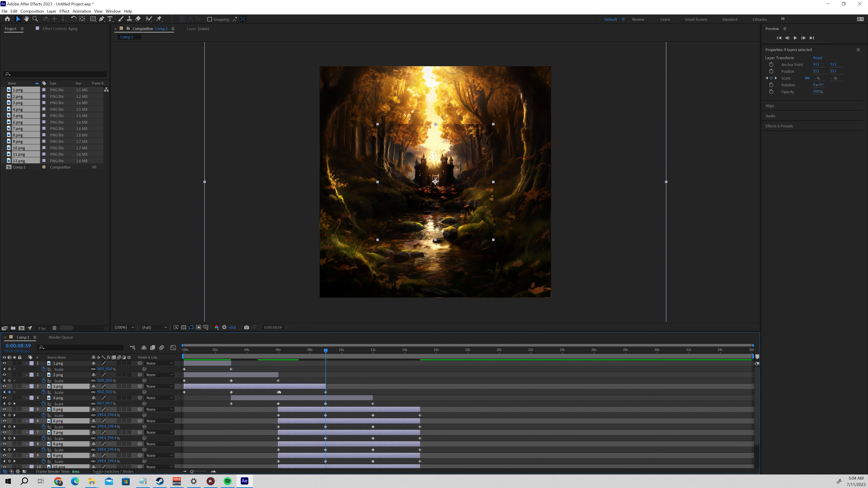
ctrl+click(280, 388)
ctrl+click(301, 410)
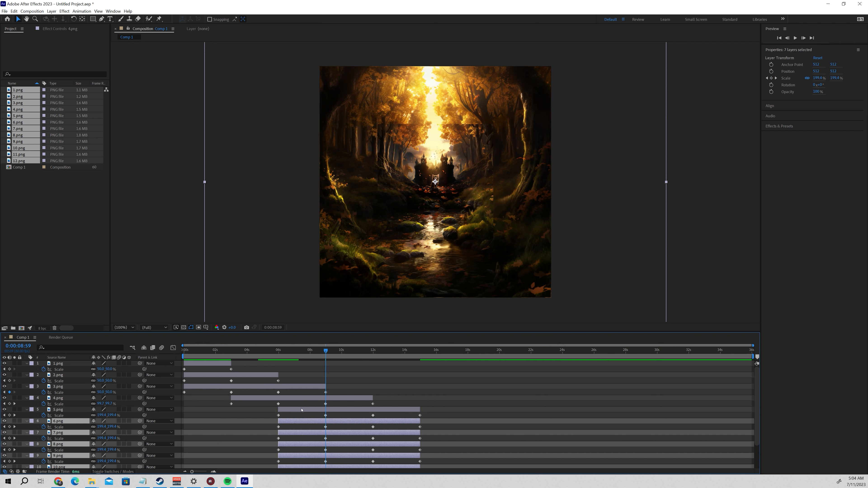
key(bracketleft)
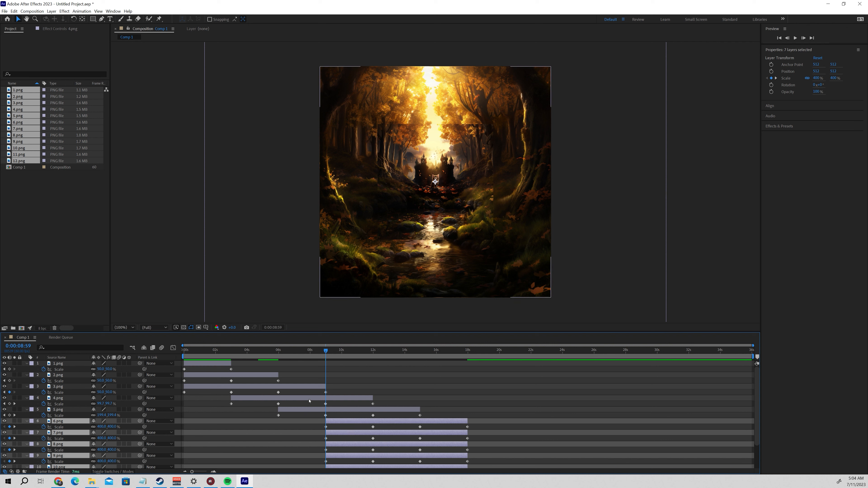
Move layers 7.png through 12.png so they start at the end of 4.png, 0:00:11:58.
ctrl+click(308, 398)
key(o)
key(bracketleft)
key(ctrl+z)
ctrl+click(310, 399)
ctrl+click(342, 420)
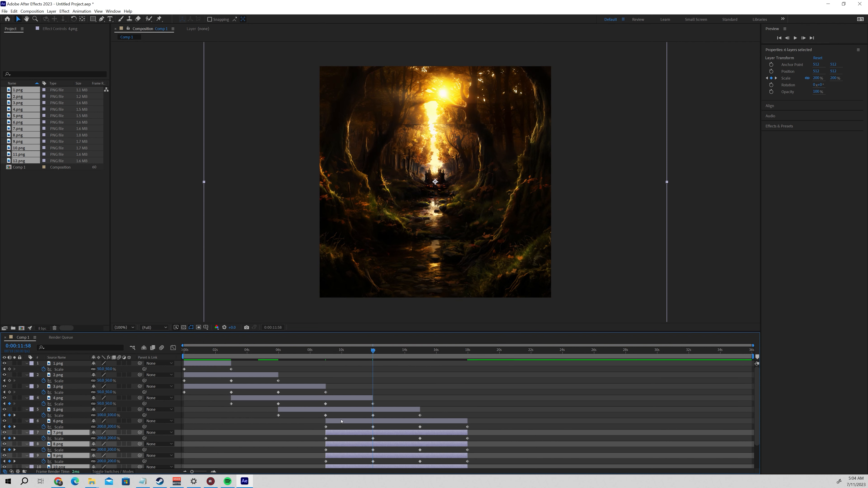
key(bracketleft)
Move layers 8.png through 12.png so they start at the end of 5.png.
ctrl+click(349, 410)
key(o)
ctrl+click(349, 409)
ctrl+click(394, 432)
key(bracketleft)
Move layers 9.png through 12.png so they start at the end of 6.png, 0:00:17:58.
ctrl+click(392, 422)
key(o)
ctrl+click(391, 423)
ctrl+click(436, 444)
key(bracketleft)
scroll(437, 445, down, 3)
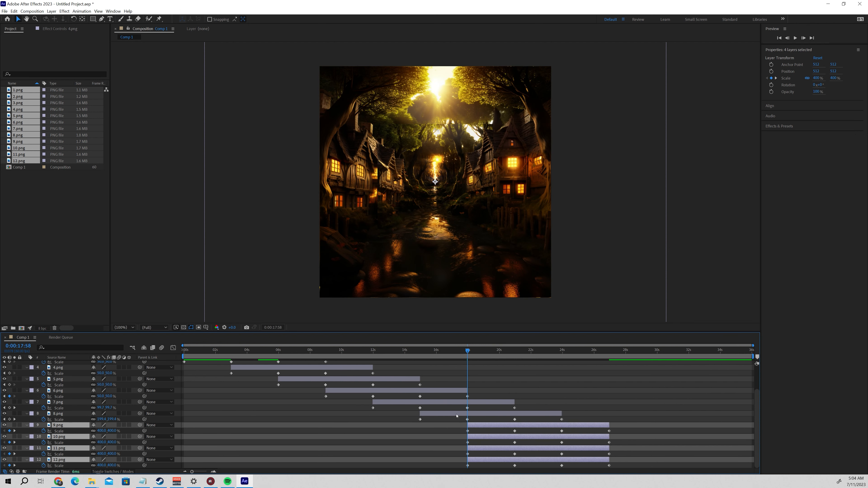
Move layers 10.png through 12.png so they start at the end of 7.png.
ctrl+click(457, 403)
key(o)
ctrl+click(456, 403)
ctrl+click(476, 426)
key(bracketleft)
Move layers 11.png and 12.png so they start at the end of 8.png.
ctrl+click(502, 413)
key(o)
ctrl+click(513, 414)
ctrl+click(521, 437)
key(bracketleft)
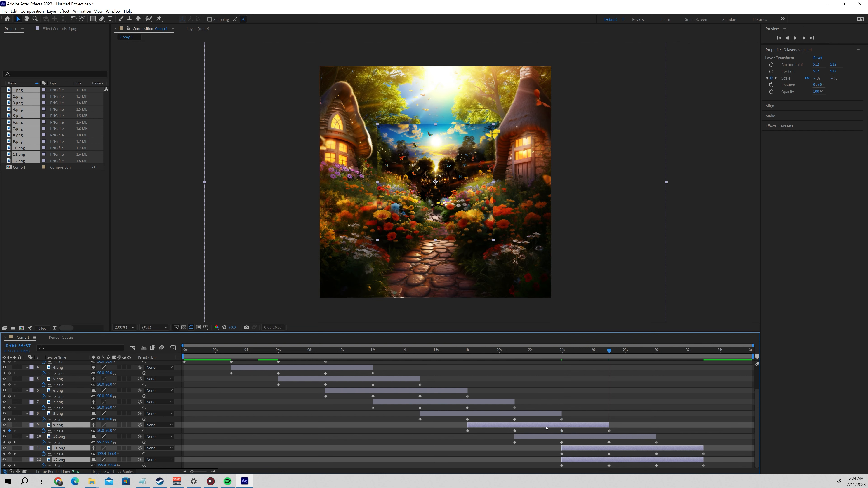
Move layer 12.png so it starts at the end of 9.png, 0:00:26:57.
ctrl+click(546, 426)
key(o)
ctrl+click(547, 426)
ctrl+click(584, 449)
key(bracketleft)
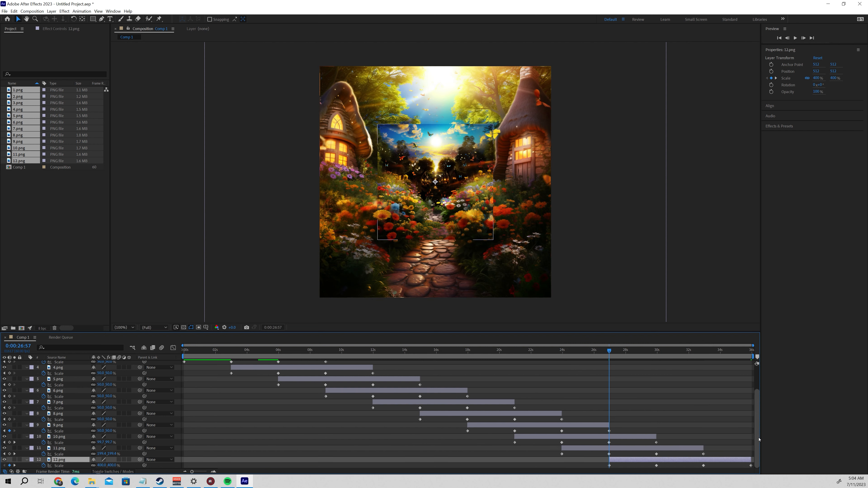
Review the staggered layers and scrub the zoom animation back to 0:00:04:55.
drag(756, 450, 756, 421)
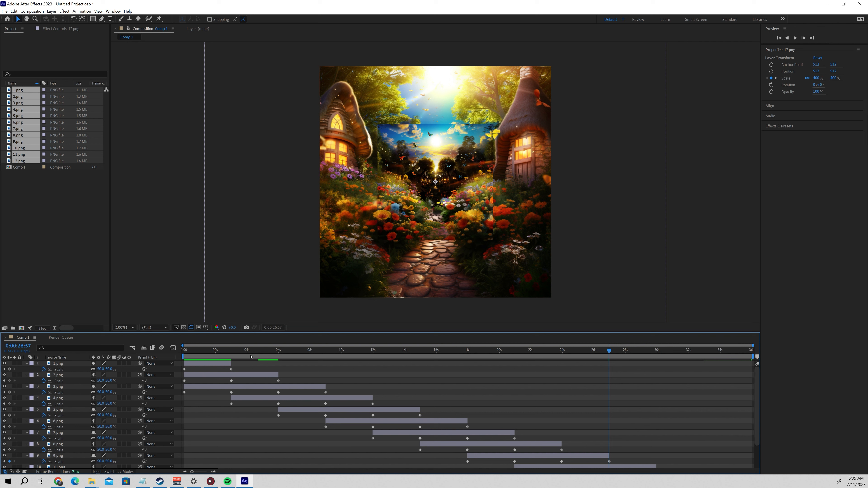
scroll(757, 401, down, 3)
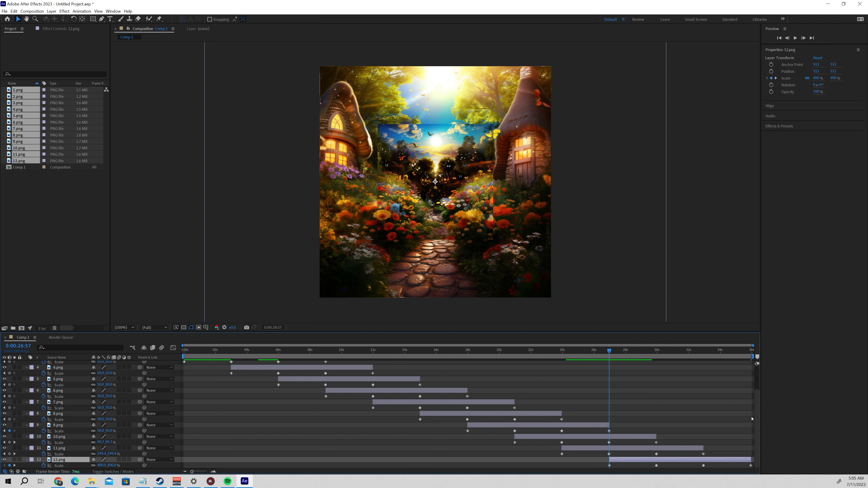
scroll(604, 364, up, 3)
drag(609, 355, 262, 357)
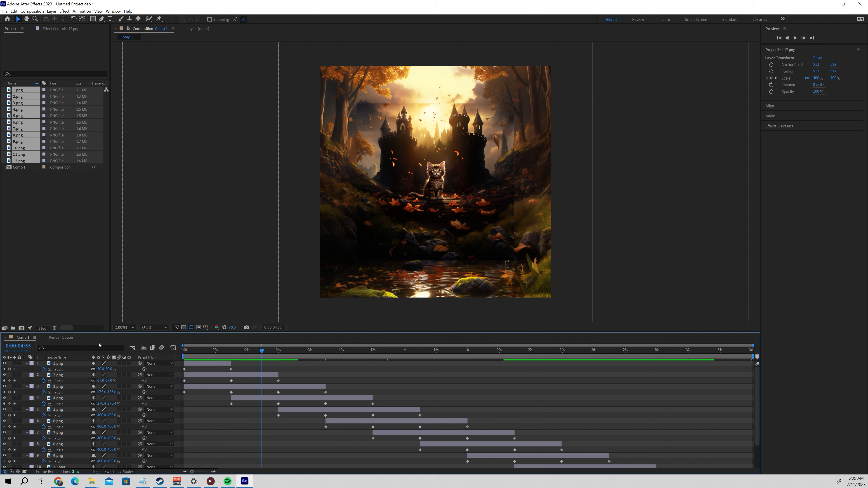
Add a full-size rectangular mask to layer 1.png and reveal the mask's properties.
click(57, 363)
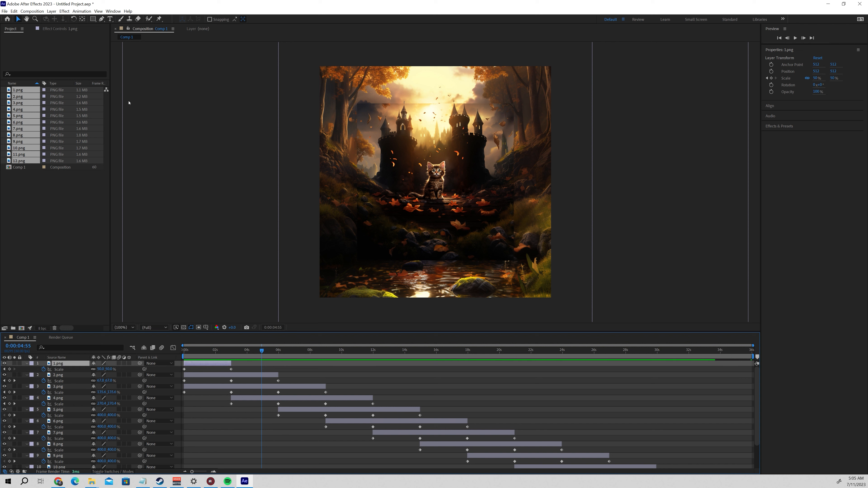
double_click(93, 19)
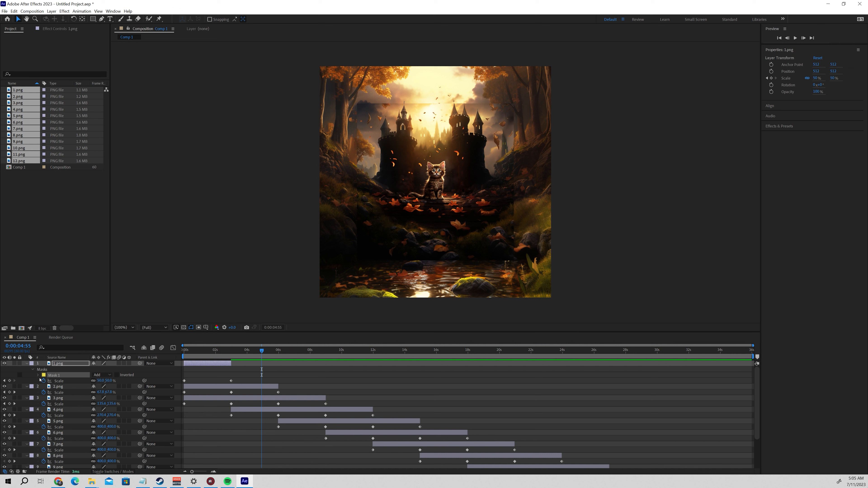
click(38, 375)
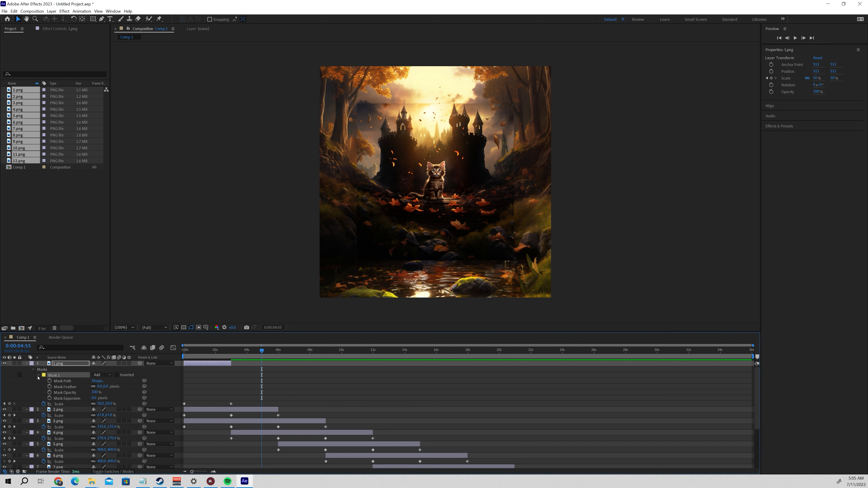
Set the 1.png mask's feather to 100 pixels and its expansion to -100 pixels.
click(72, 388)
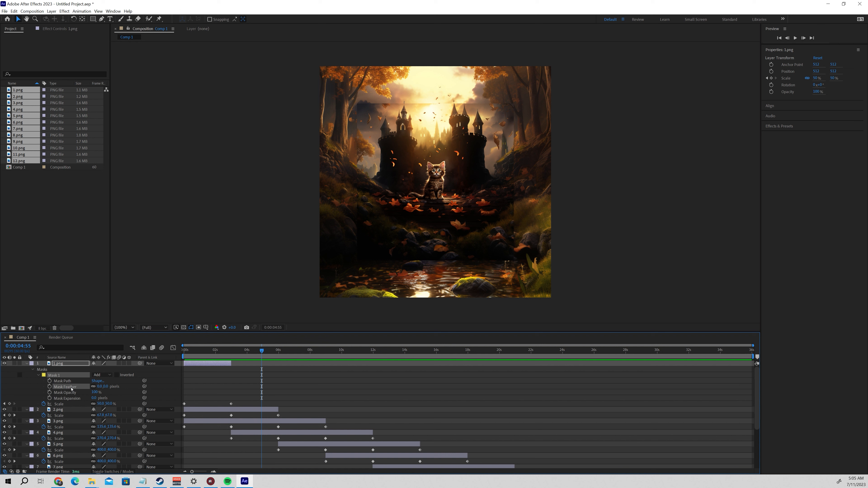
click(74, 399)
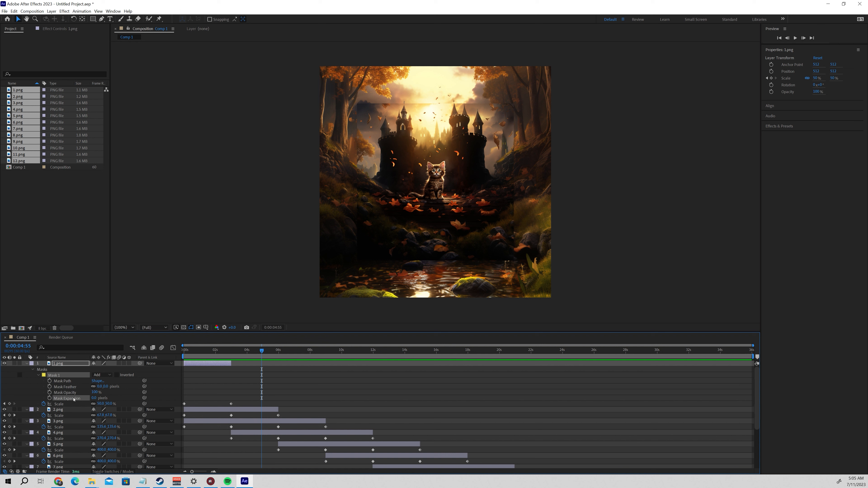
click(71, 389)
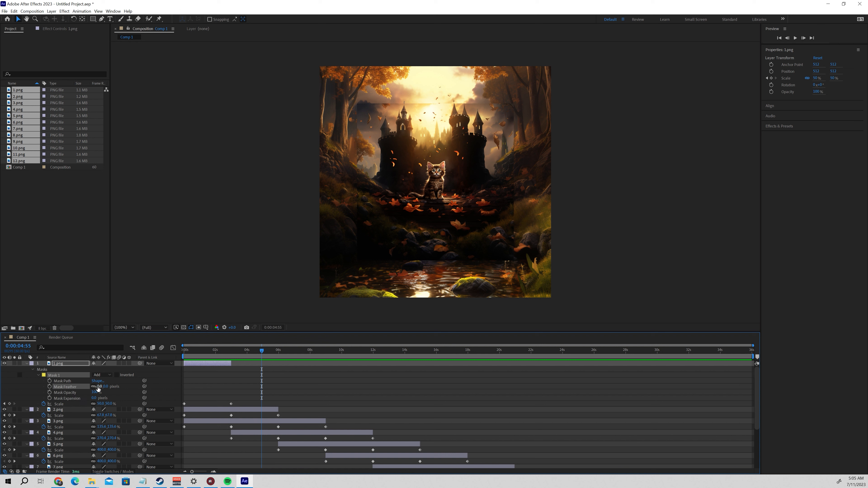
click(101, 386)
text(1)
key(Return)
click(94, 398)
text(-1)
key(Return)
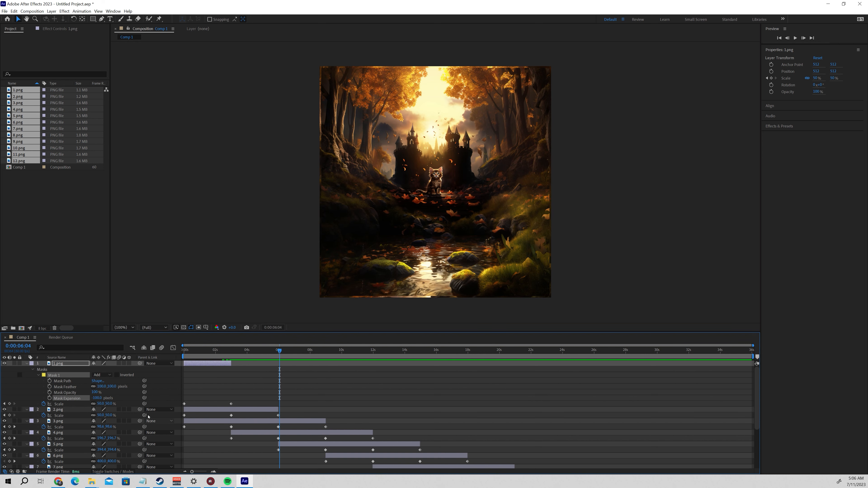
Copy the feathered mask from 1.png onto layers 2.png through 12.png and scrub the blended zoom to 0:00:07:29.
drag(279, 352, 231, 354)
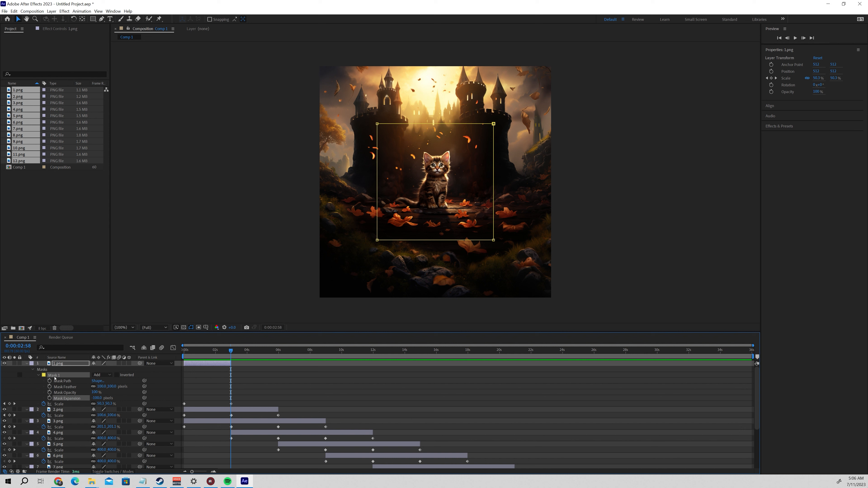
click(38, 375)
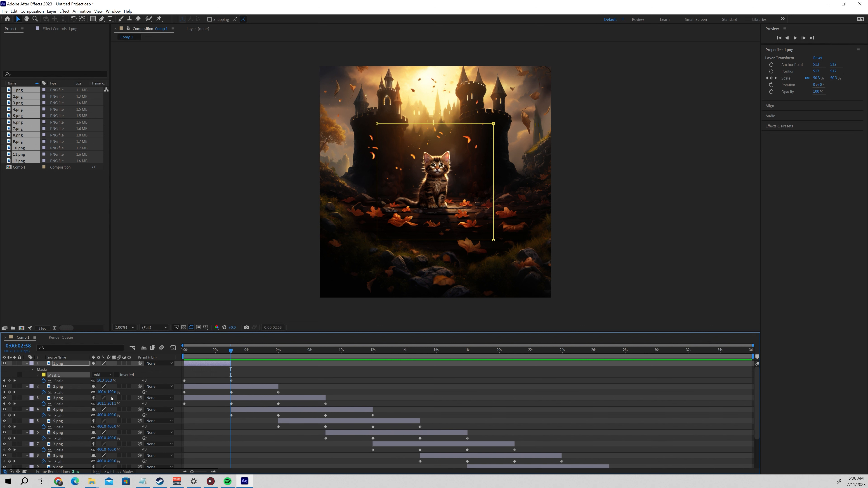
click(65, 388)
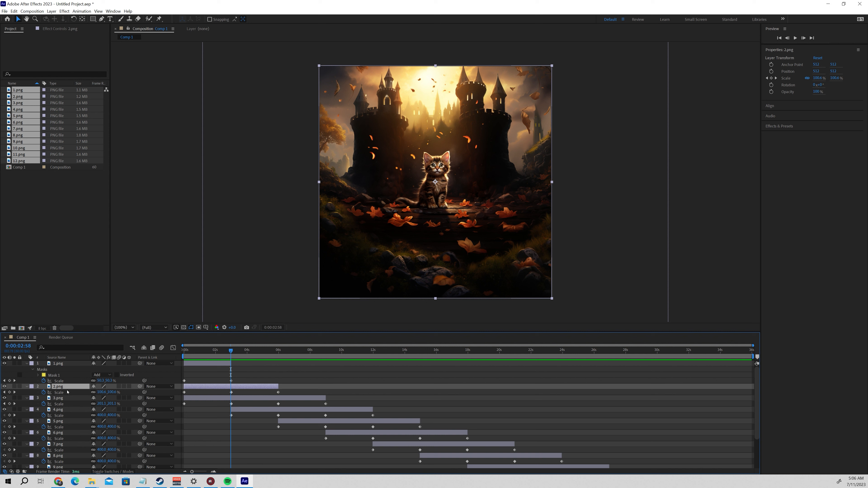
scroll(69, 416, down, 3)
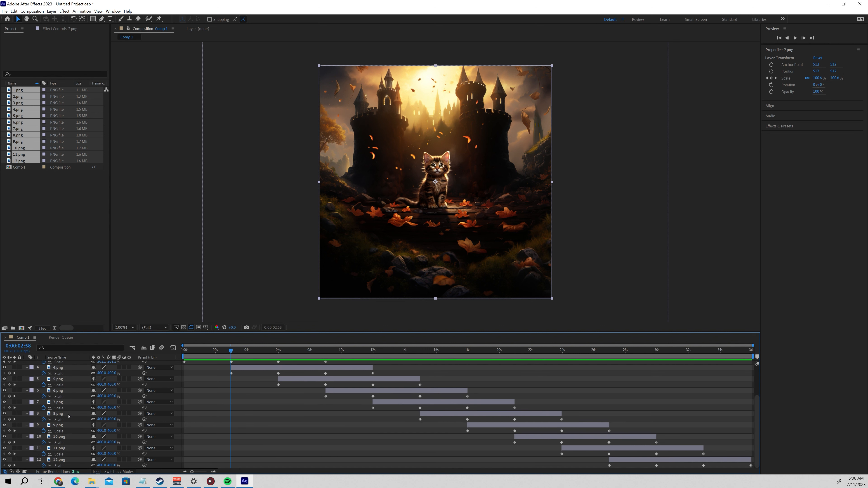
shift+click(64, 460)
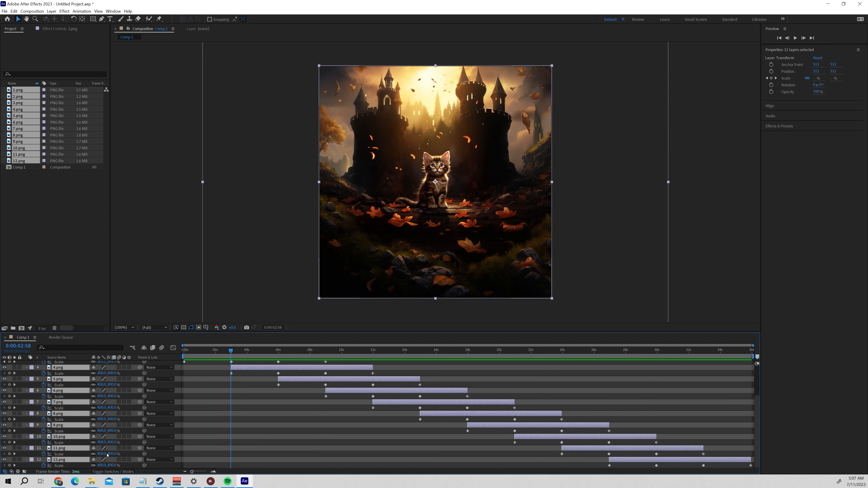
key(ctrl+v)
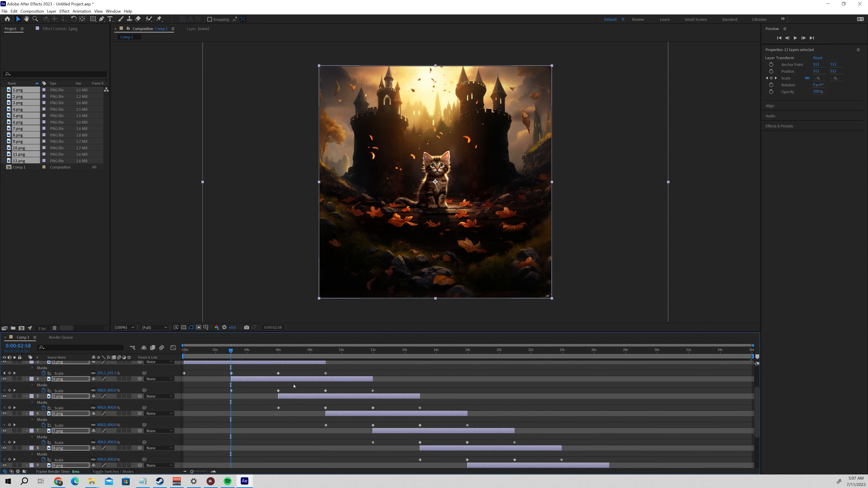
drag(231, 352, 301, 420)
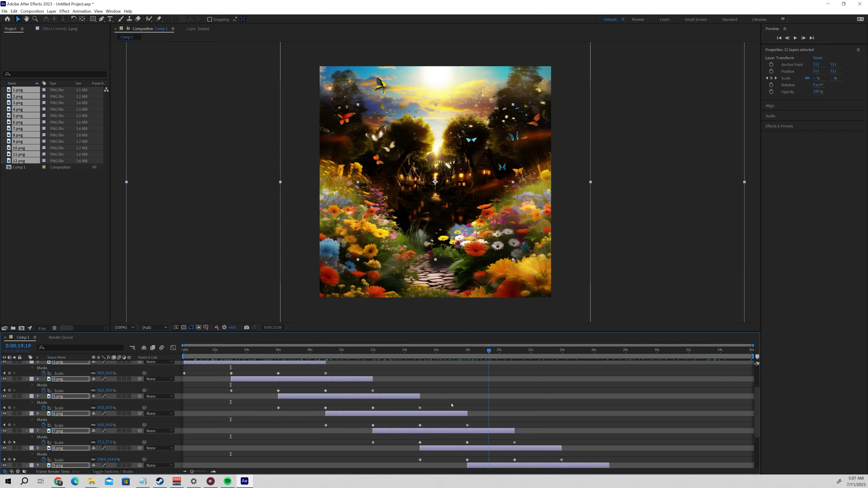
Add Comp 1 to the render queue for export.
click(4, 12)
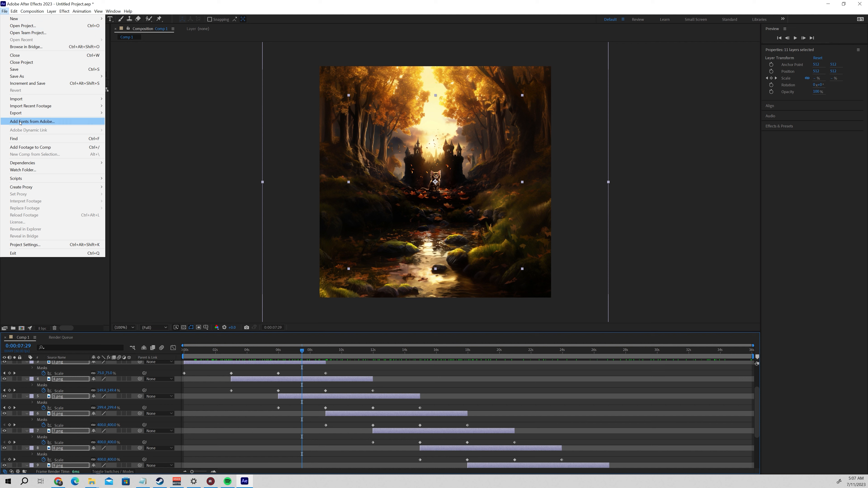
mouse_move(20, 113)
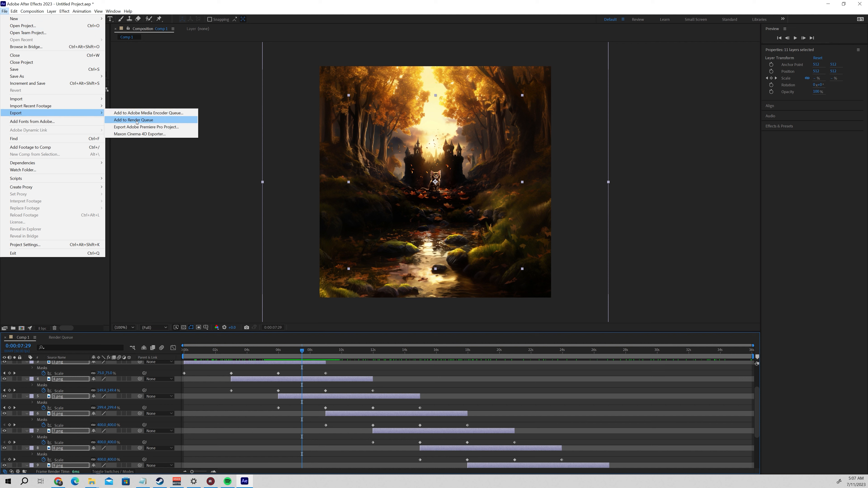
click(137, 120)
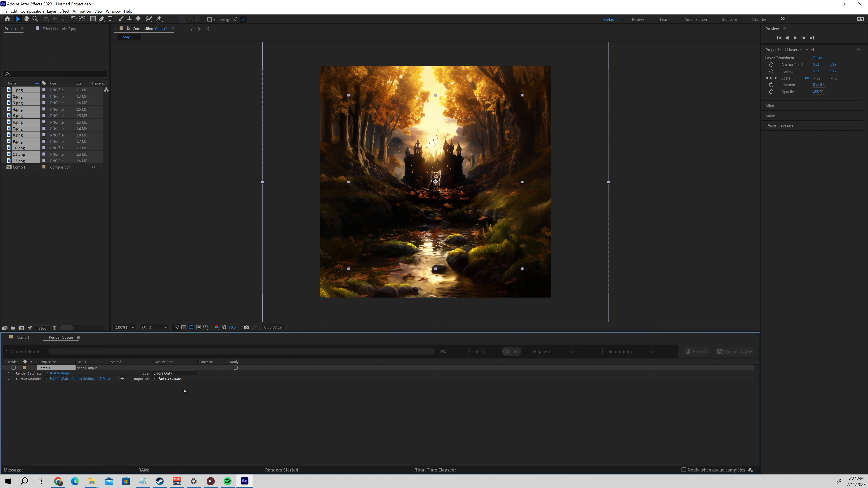
Name the H.264 output movie ZoomTest in the Adobe folder and render the composition.
click(170, 379)
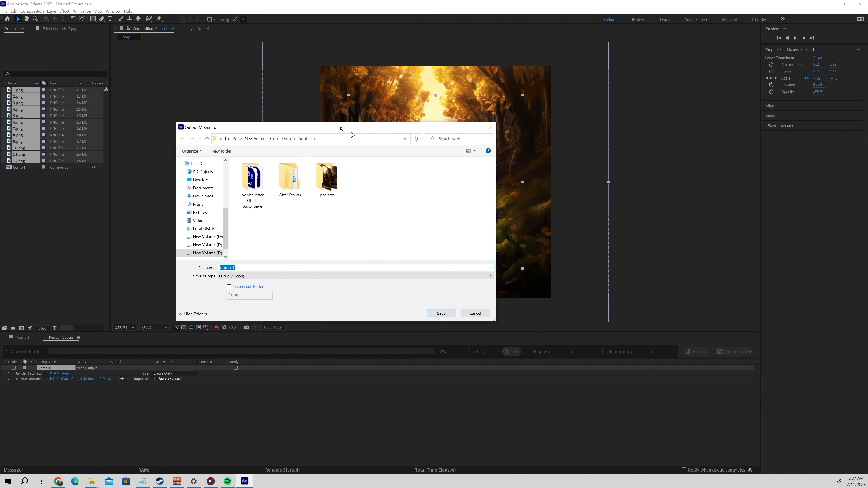
click(313, 302)
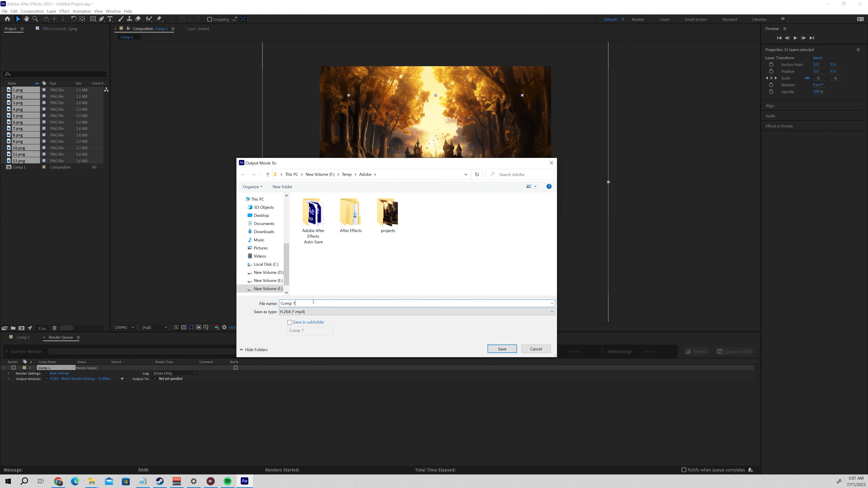
key(ctrl+a)
text(ZoomTest)
click(503, 350)
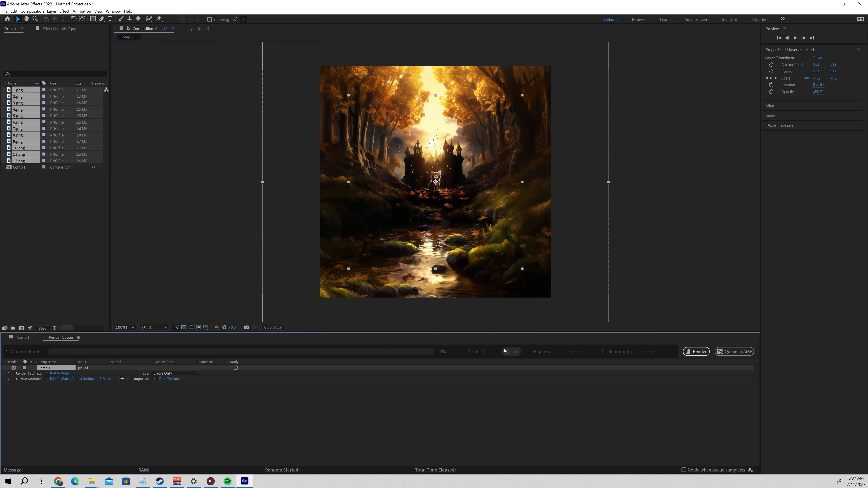
click(698, 352)
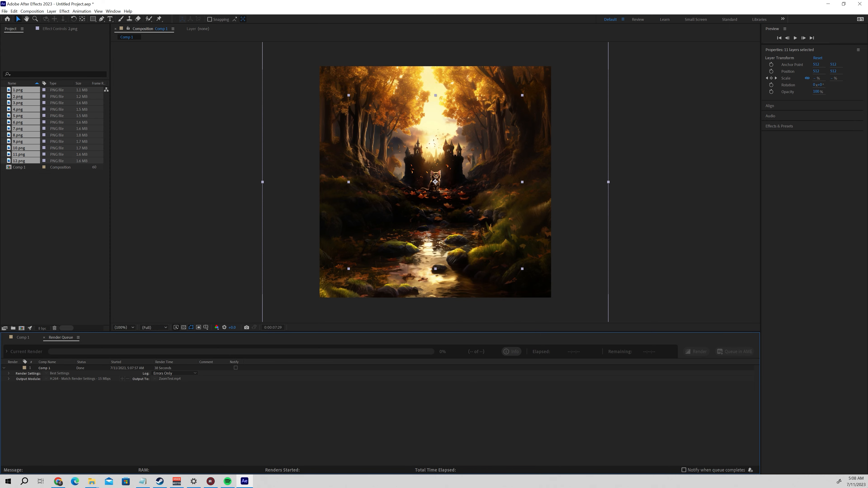
Switch to the Adobe folder in File Explorer and play the rendered ZoomTest video in Media Player.
mouse_move(92, 481)
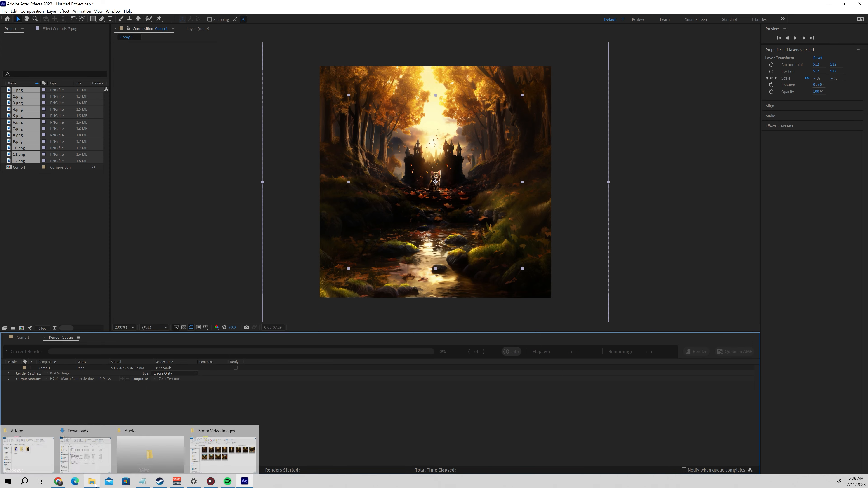
click(33, 453)
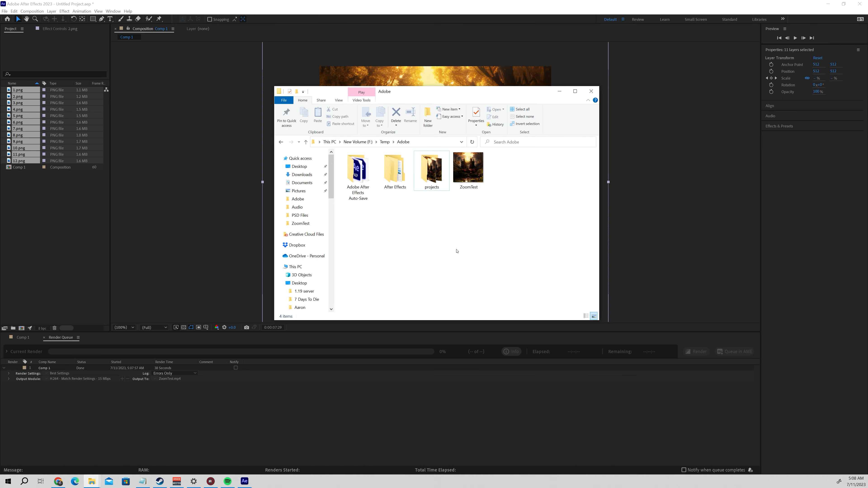
double_click(473, 169)
click(715, 36)
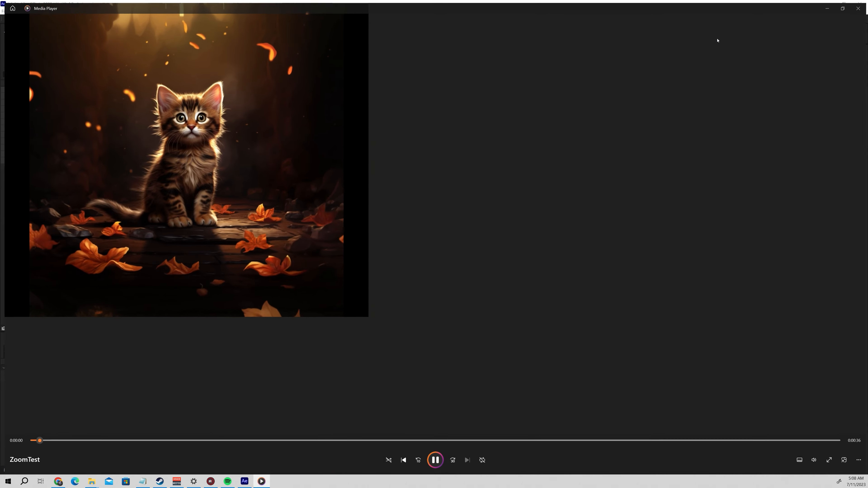